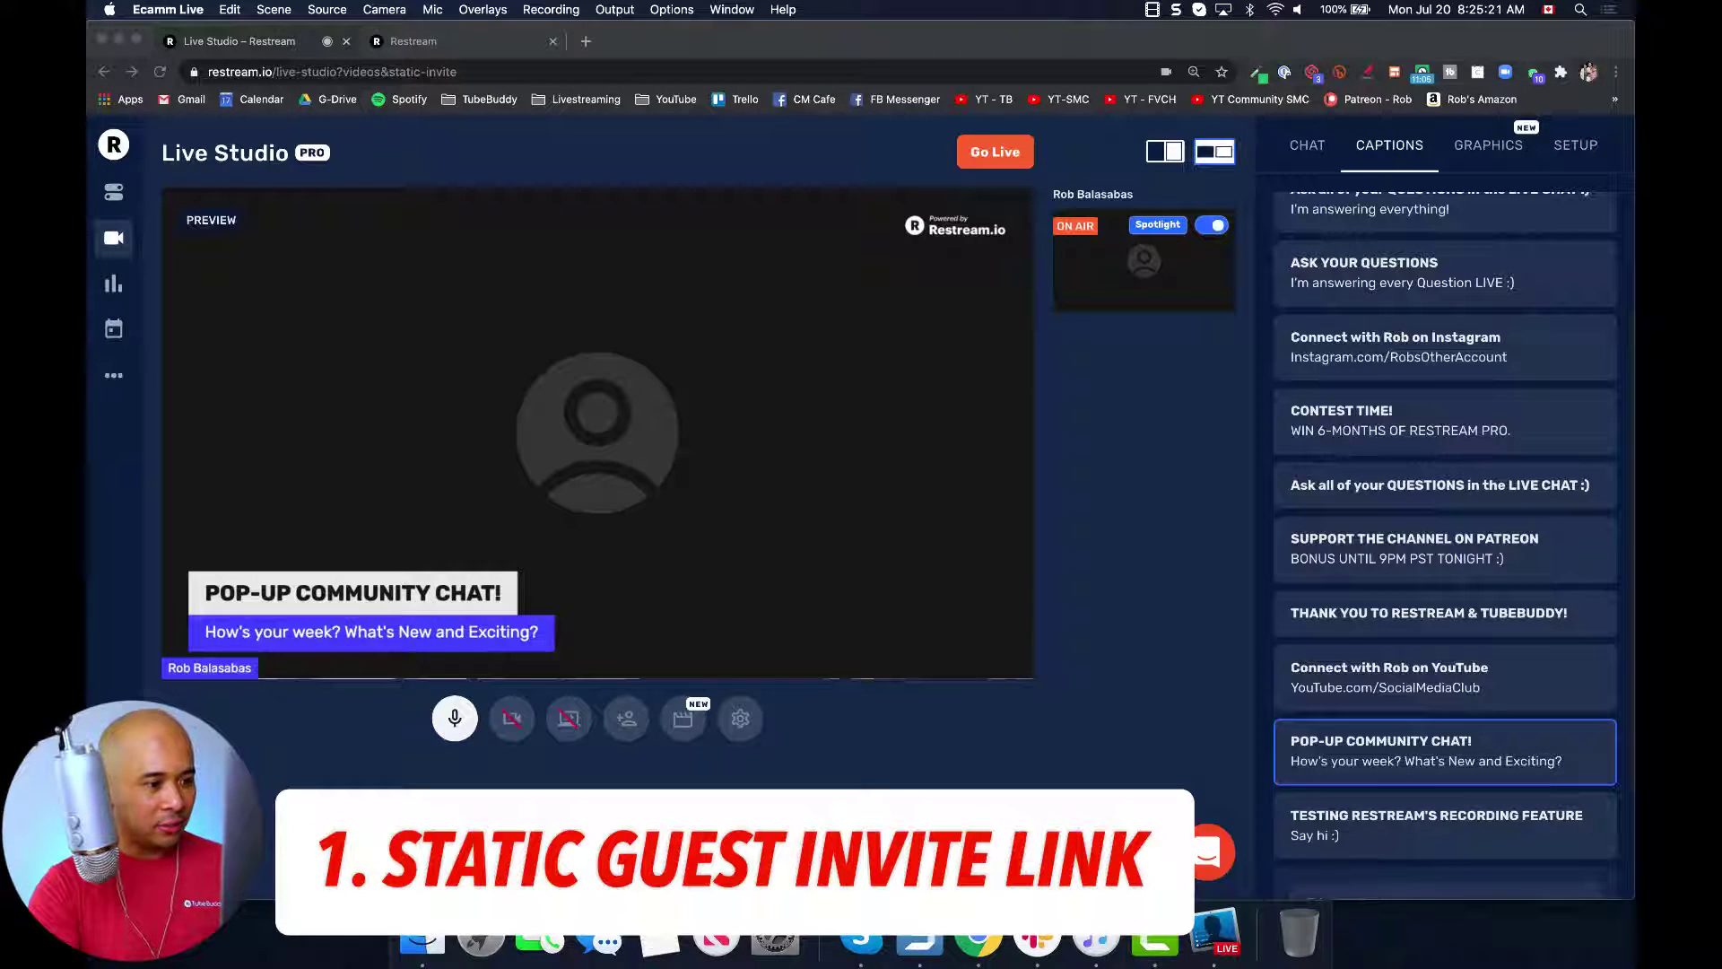
Step: In Chrome, draw an arrow at the add-guest button, clear it, and open the Guests (Beta) panel
{"action": "left_click", "coordinate": [1404, 41]}
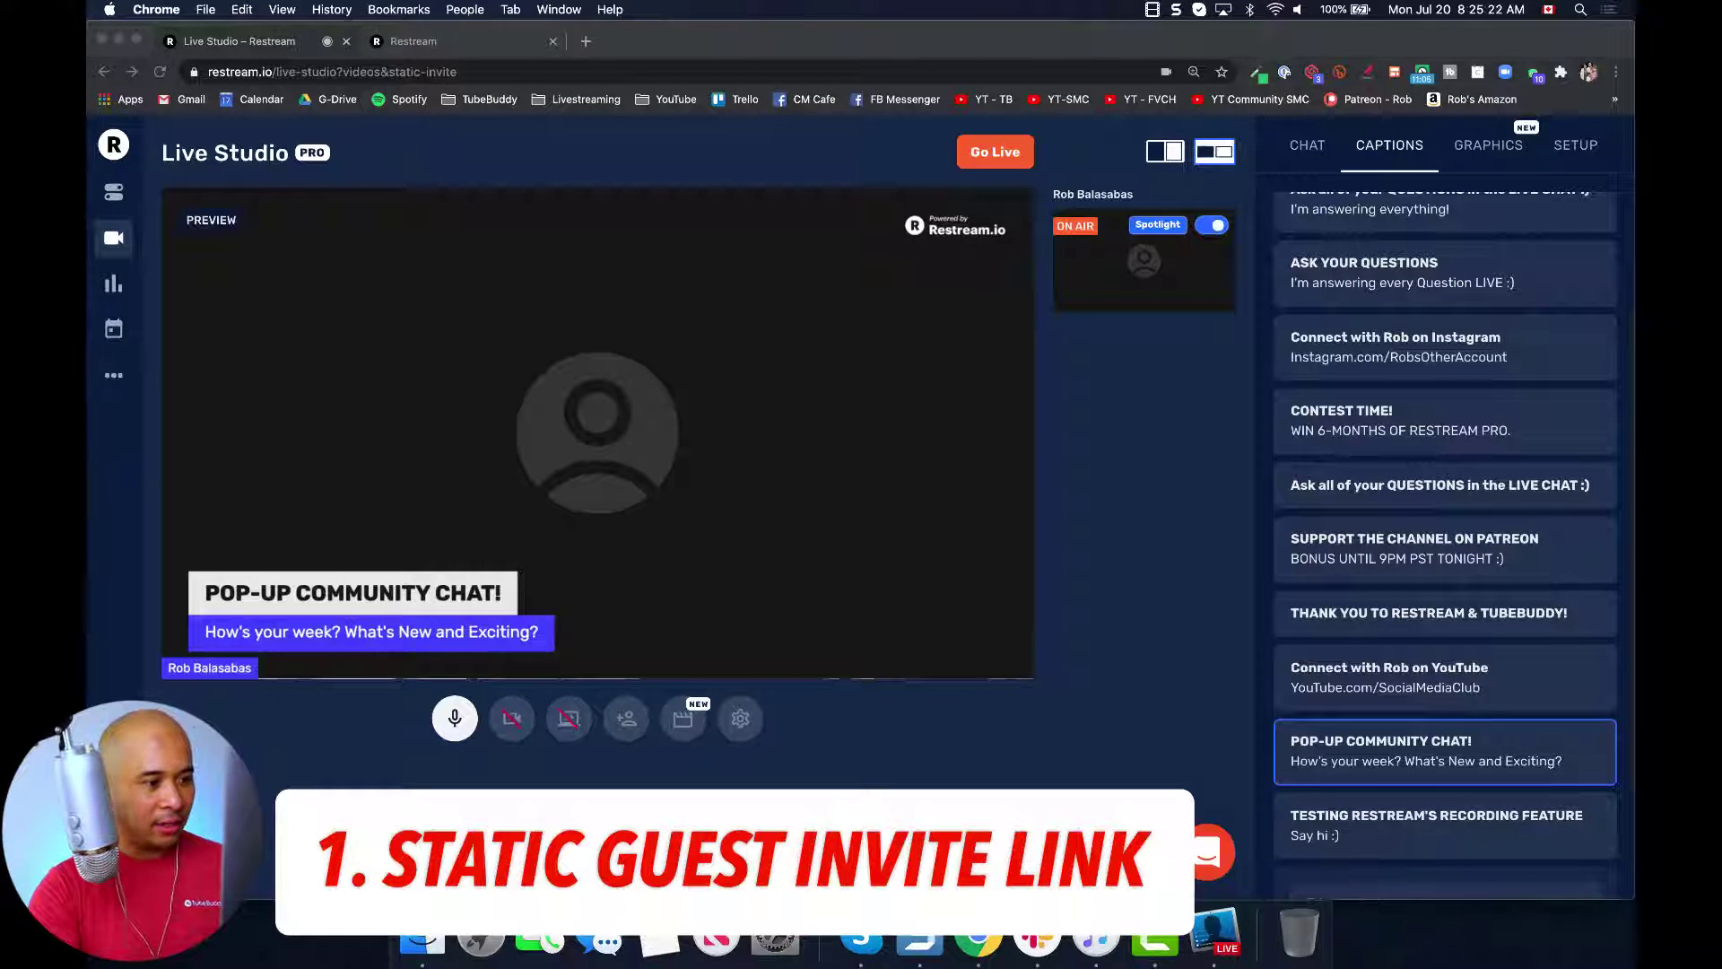
{"action": "left_click", "coordinate": [1367, 73]}
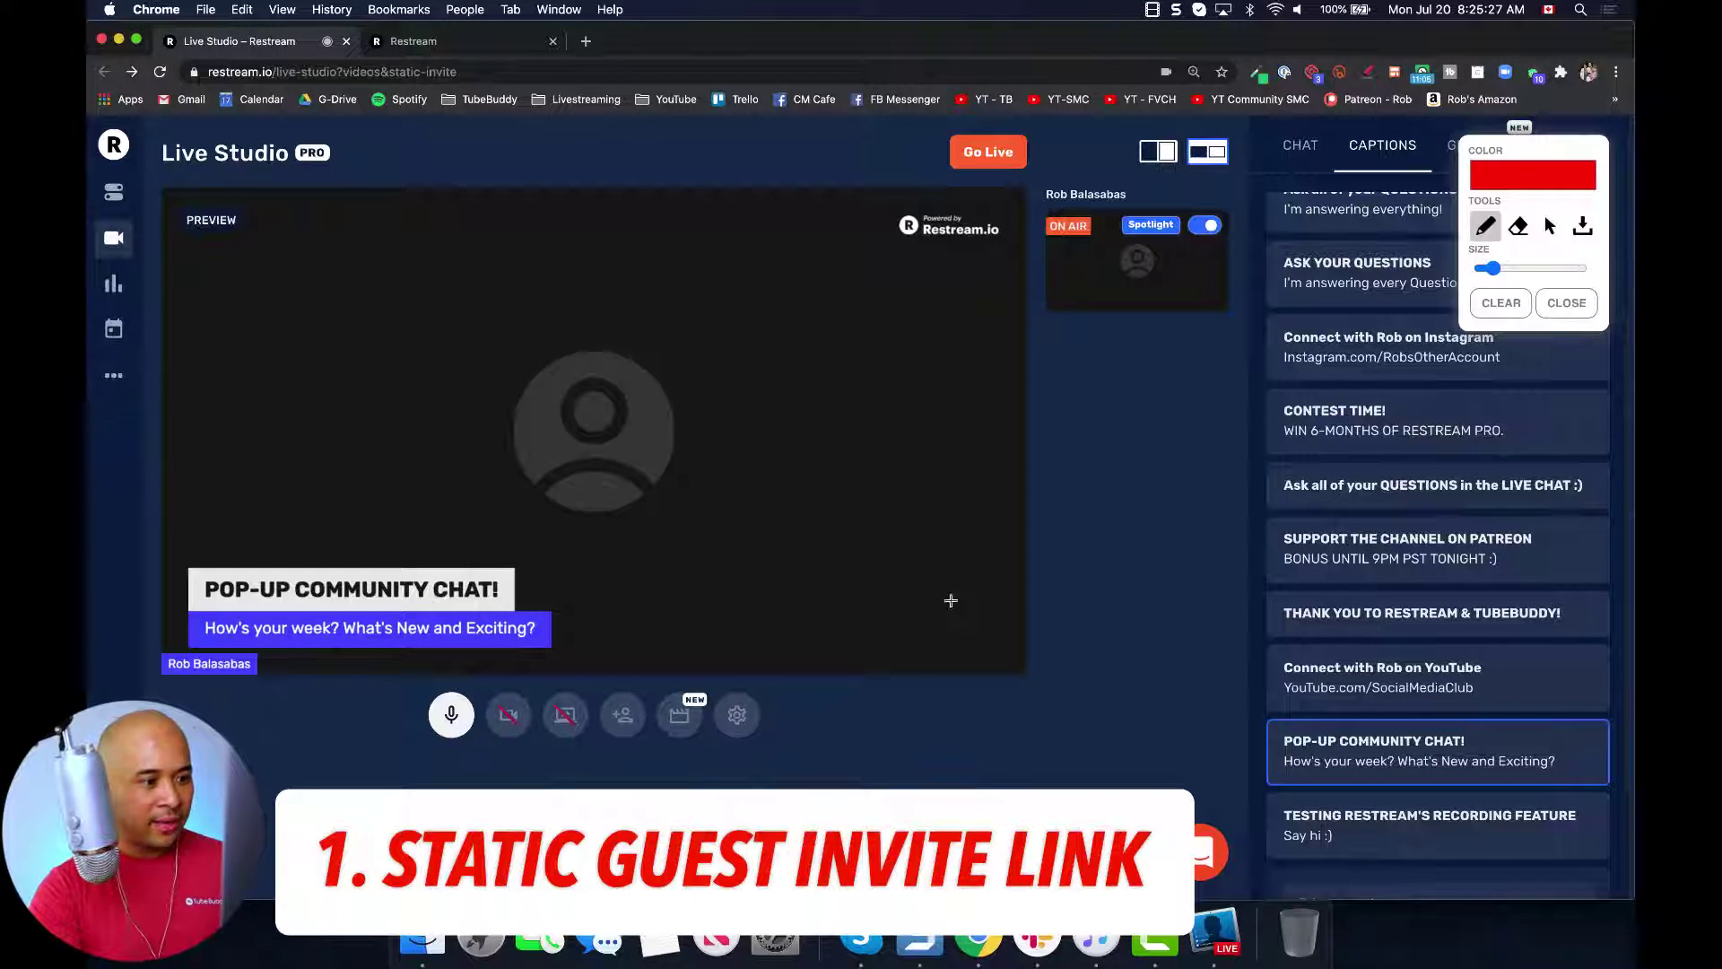
{"action": "mouse_move", "coordinate": [951, 535]}
{"action": "left_mouse_down"}
{"action": "mouse_move", "coordinate": [761, 549]}
{"action": "mouse_move", "coordinate": [635, 677]}
{"action": "mouse_move", "coordinate": [702, 632]}
{"action": "left_mouse_up"}
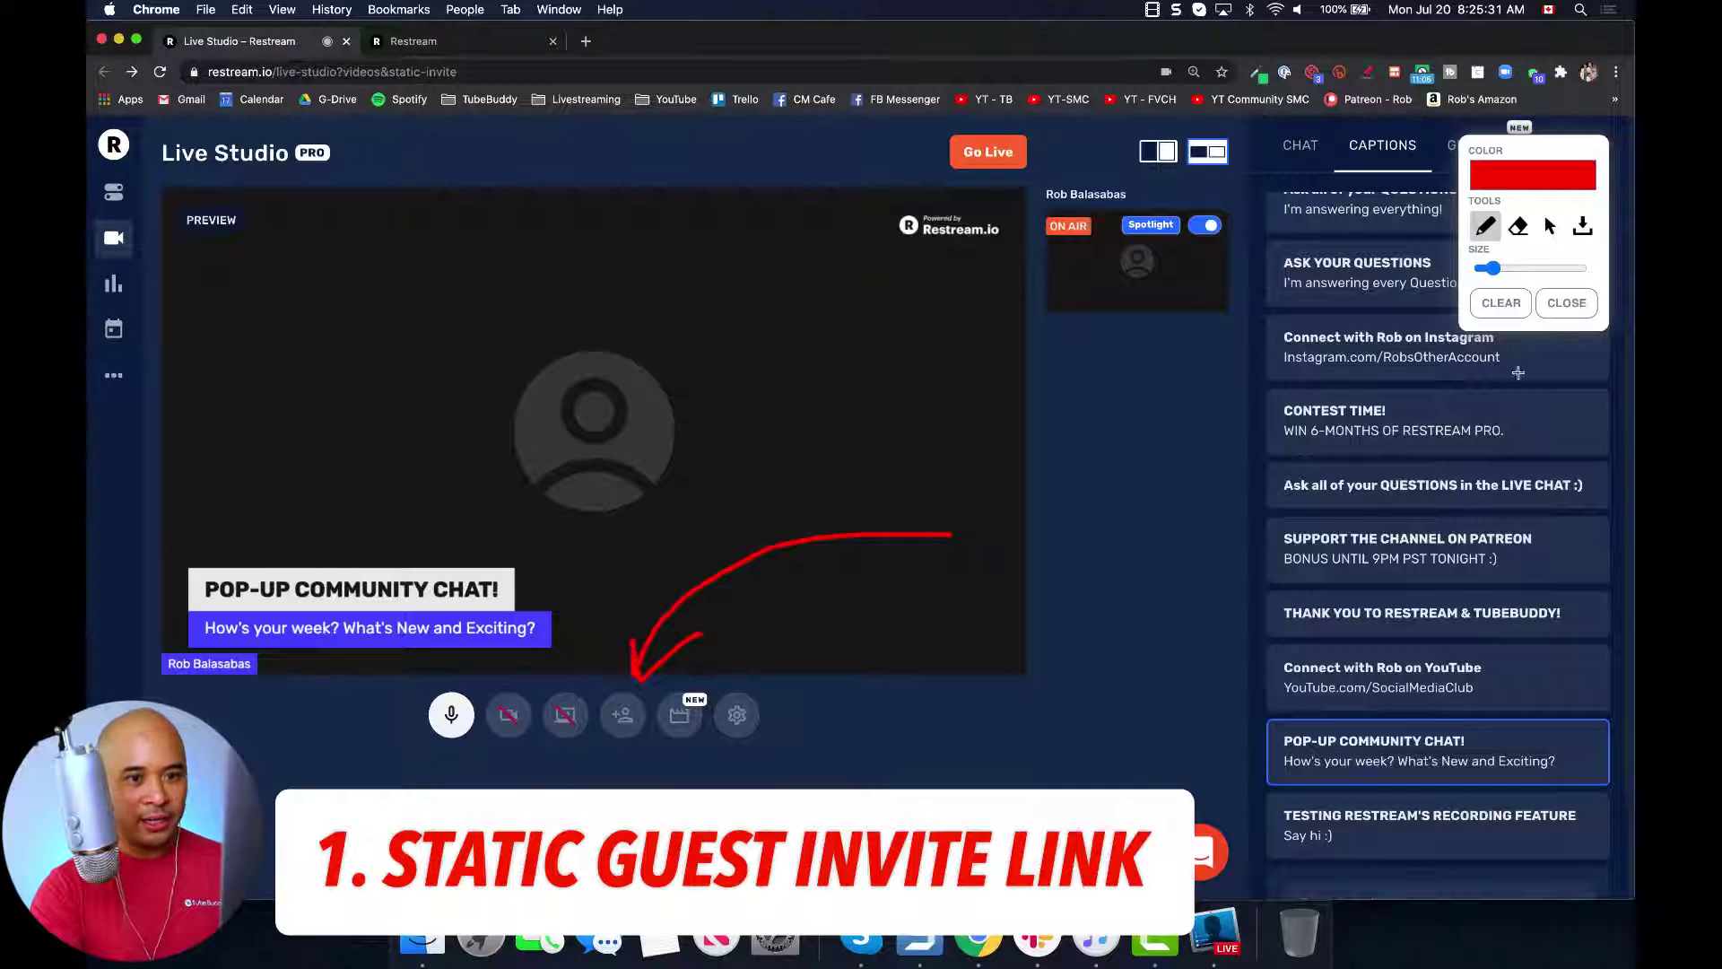
{"action": "key", "text": "Escape"}
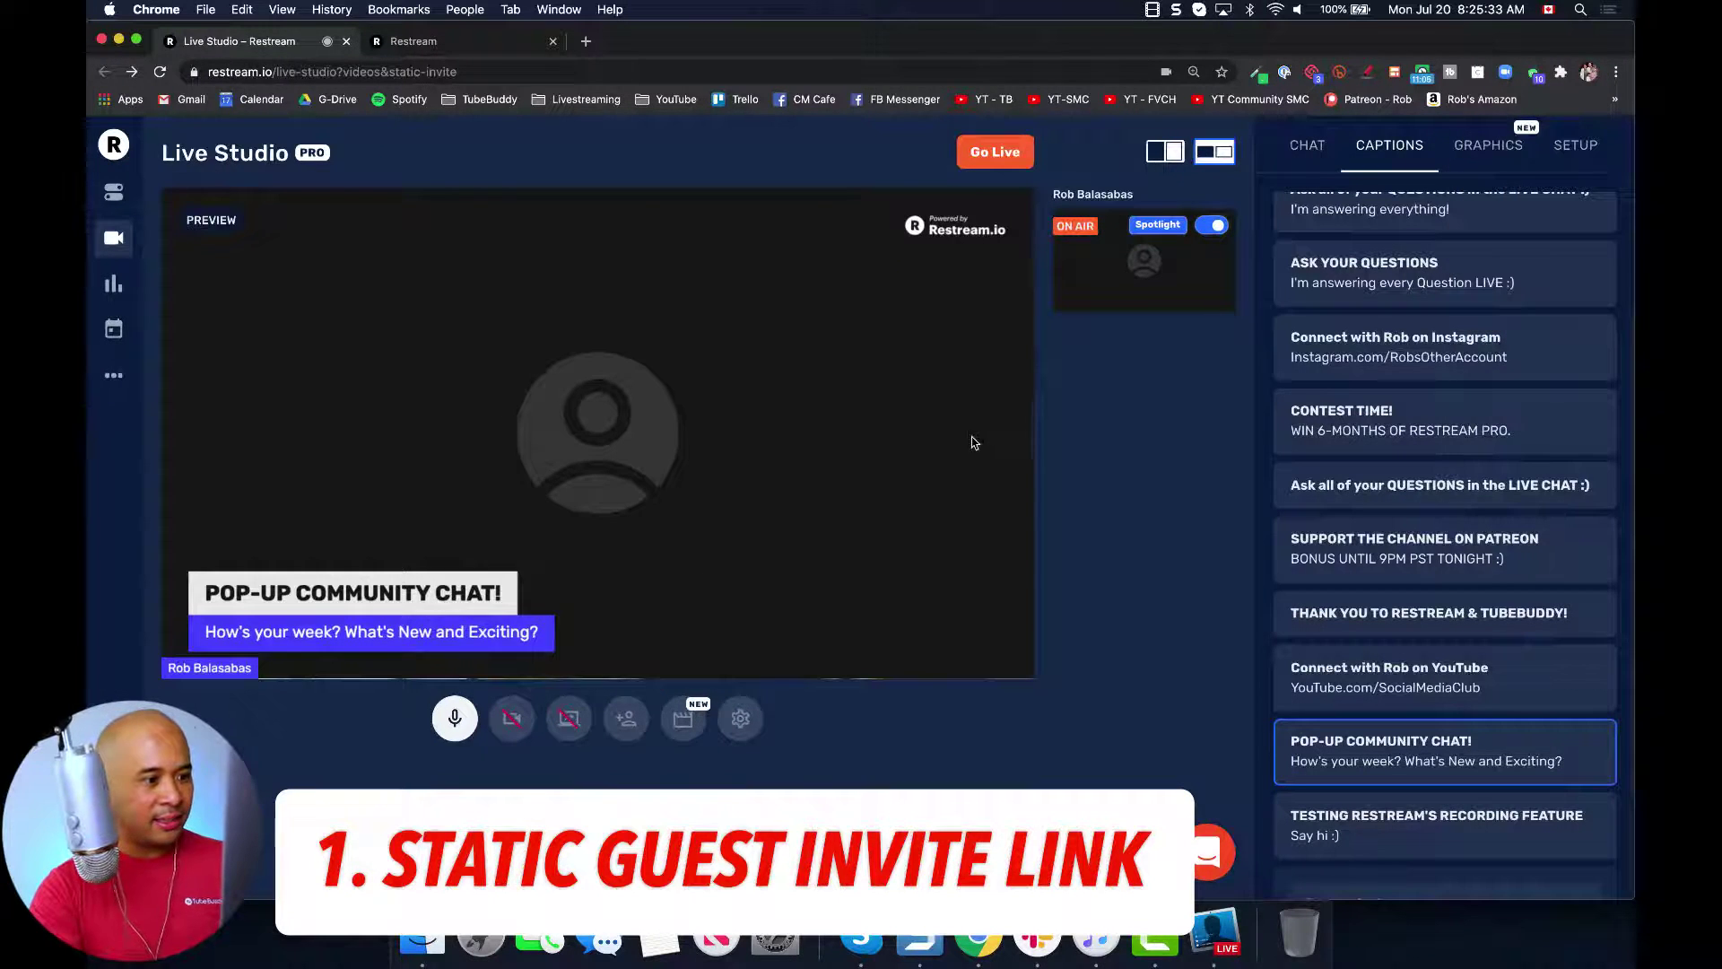
{"action": "left_click", "coordinate": [626, 717]}
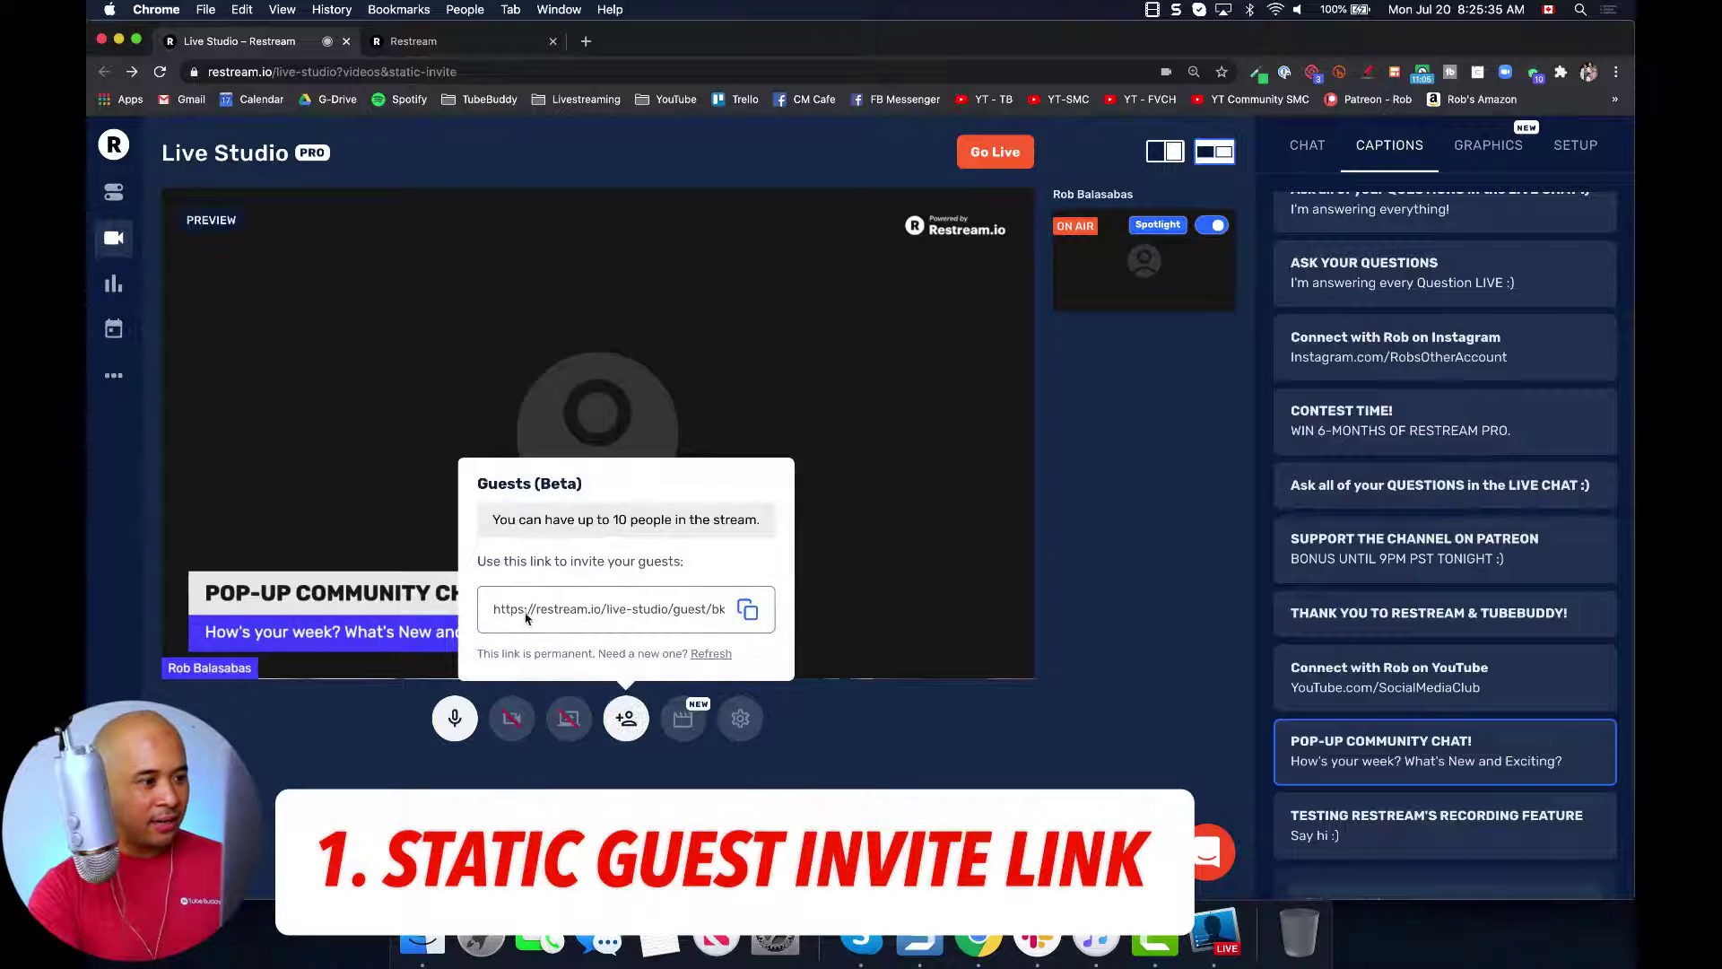
Step: Highlight the entire permanent guest invite link in the Guests (Beta) popup
{"action": "left_click_drag", "start_coordinate": [492, 612], "coordinate": [752, 610]}
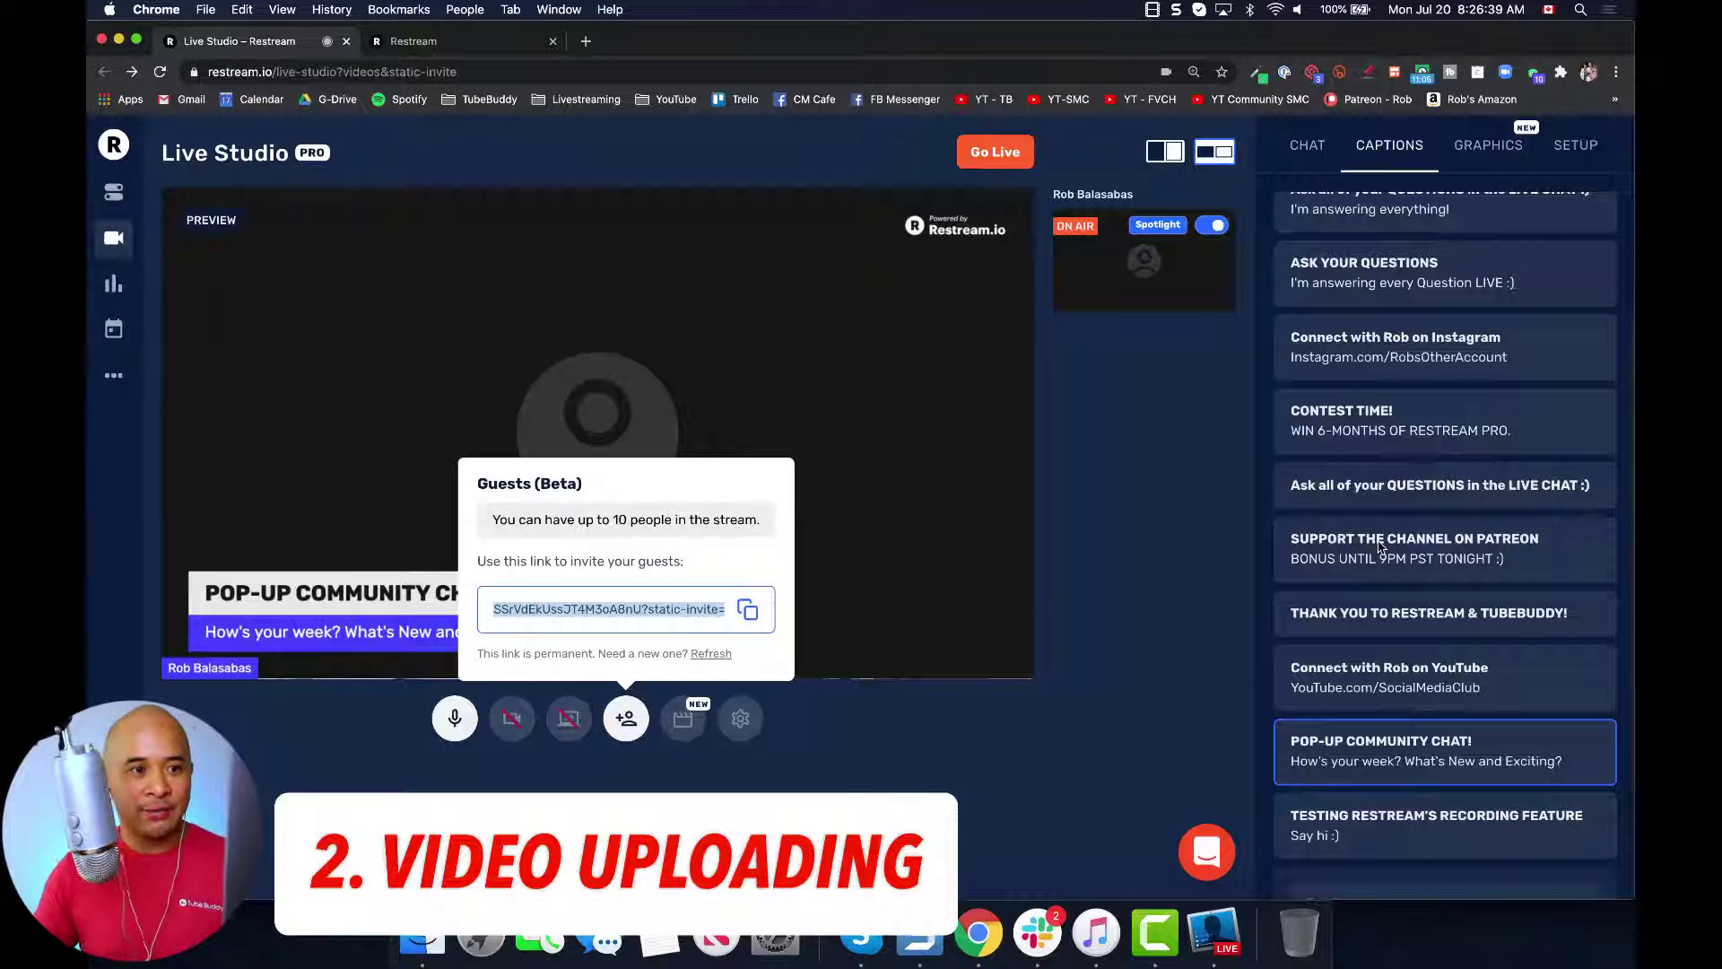
Step: Close the Guests popup, mark the local-video button with an arrow, then choose 'Play a local video'
{"action": "left_click", "coordinate": [859, 734]}
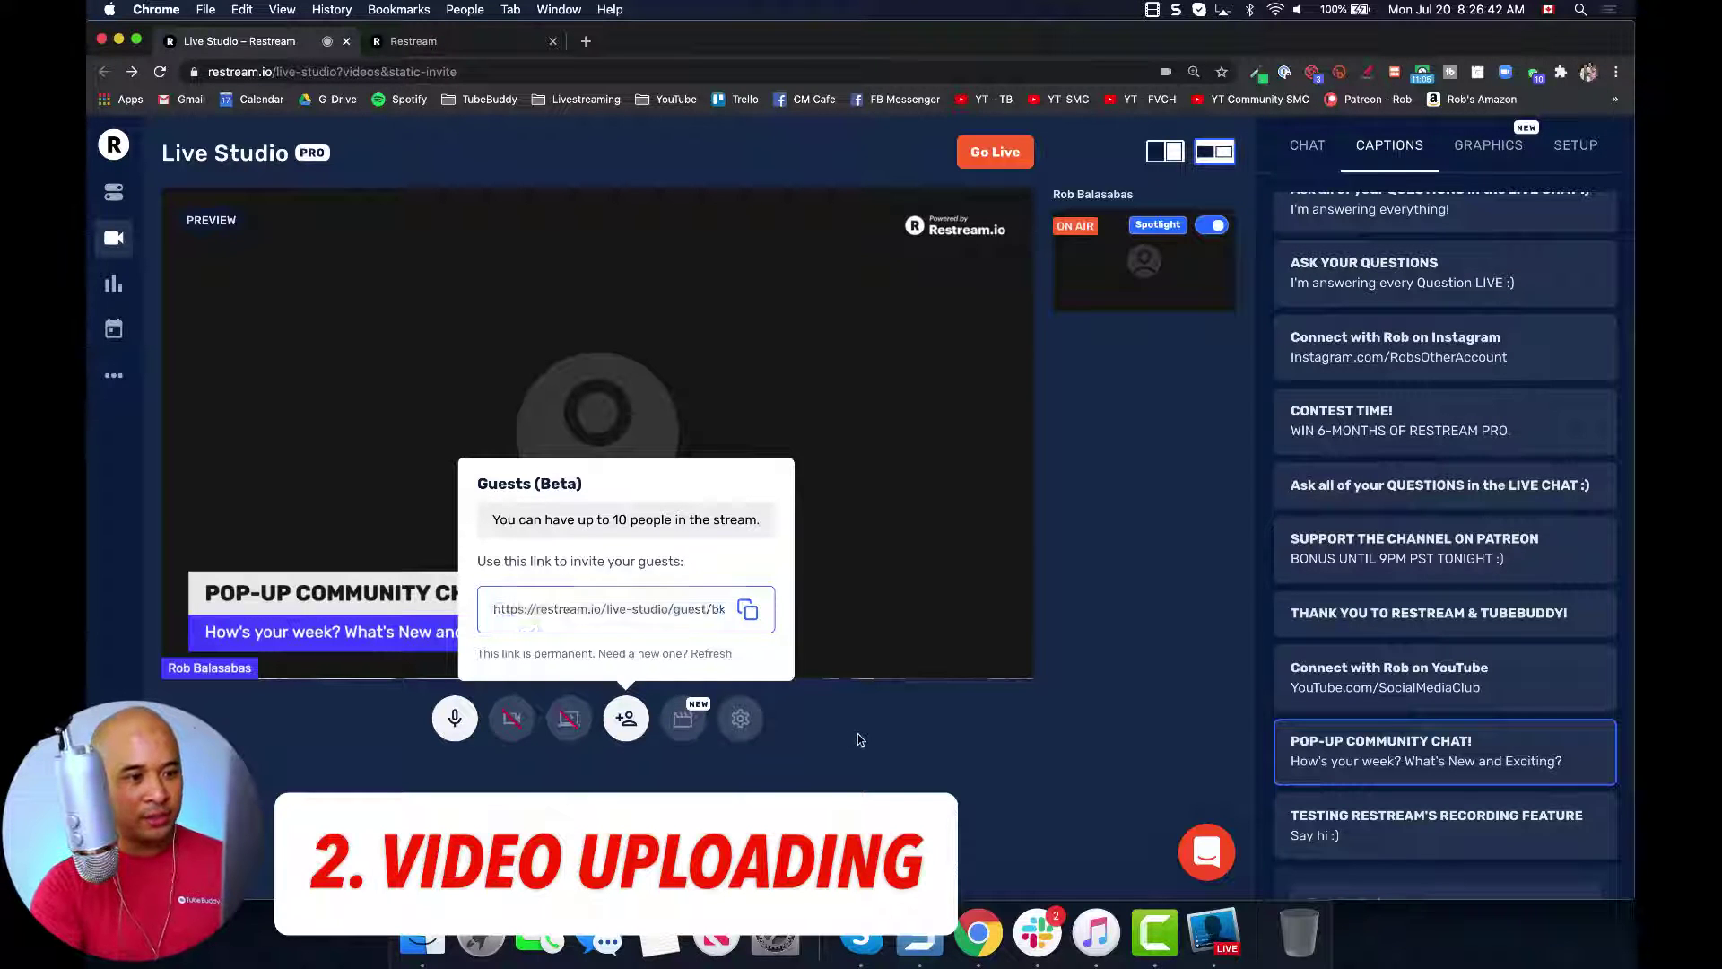
{"action": "left_click", "coordinate": [1367, 71]}
{"action": "mouse_move", "coordinate": [976, 479]}
{"action": "left_mouse_down"}
{"action": "mouse_move", "coordinate": [785, 541]}
{"action": "mouse_move", "coordinate": [698, 678]}
{"action": "mouse_move", "coordinate": [750, 650]}
{"action": "left_mouse_up"}
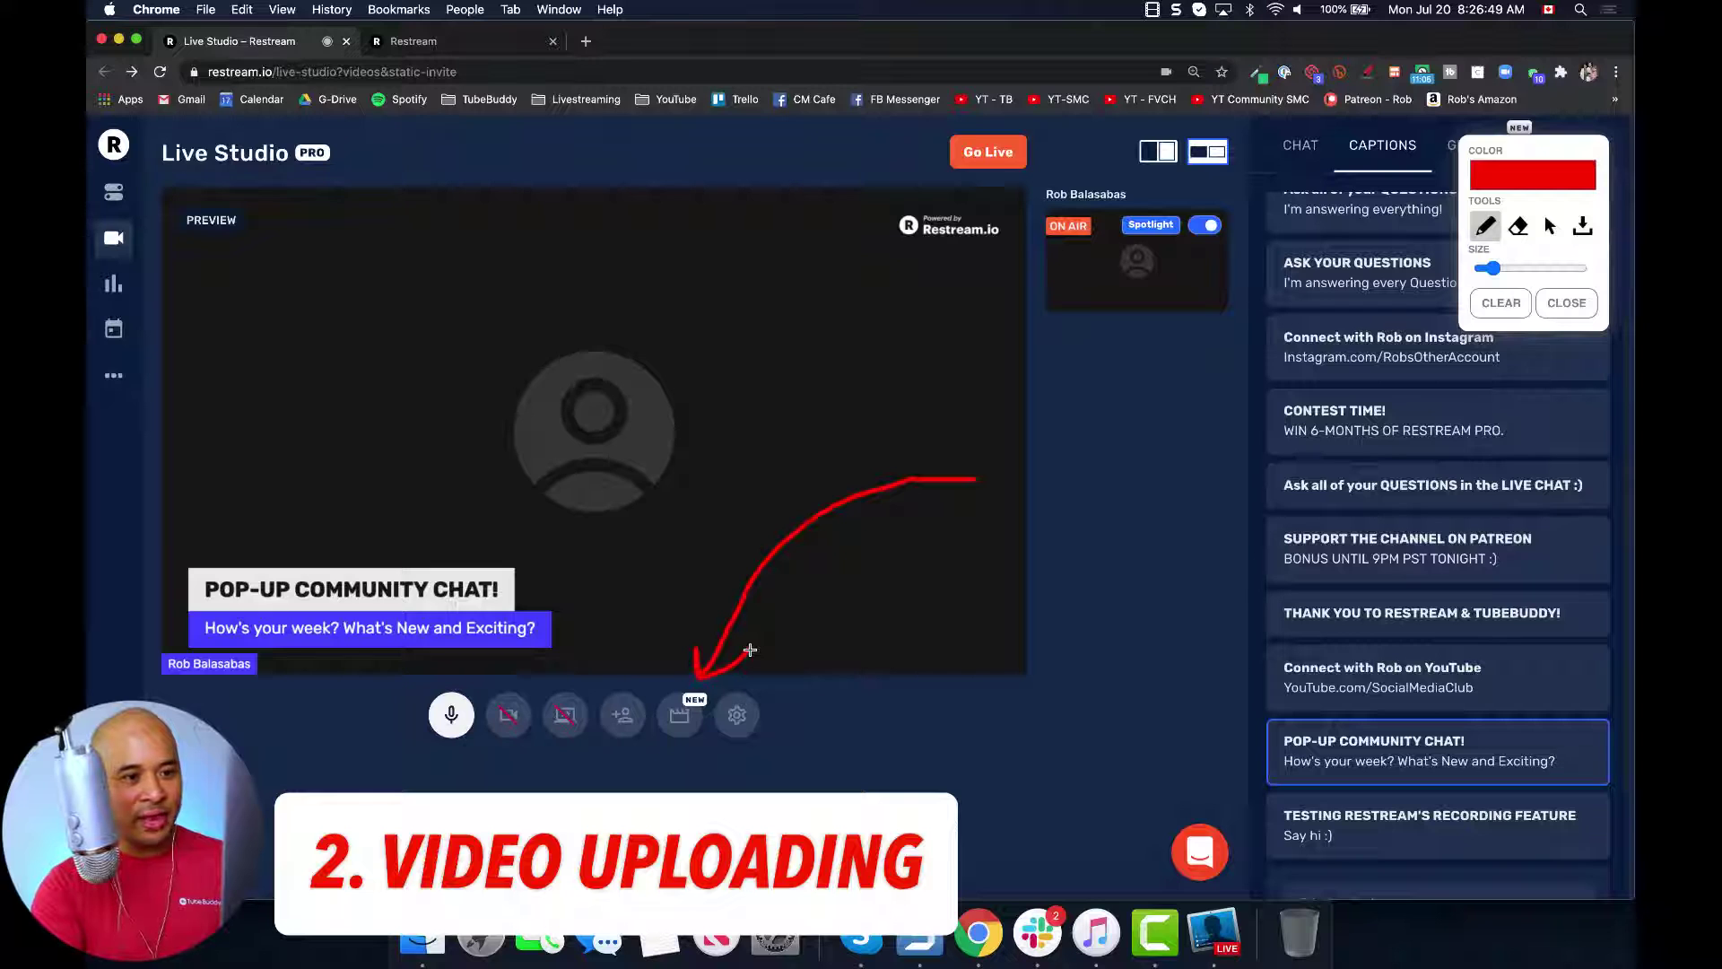
{"action": "key", "text": "Escape"}
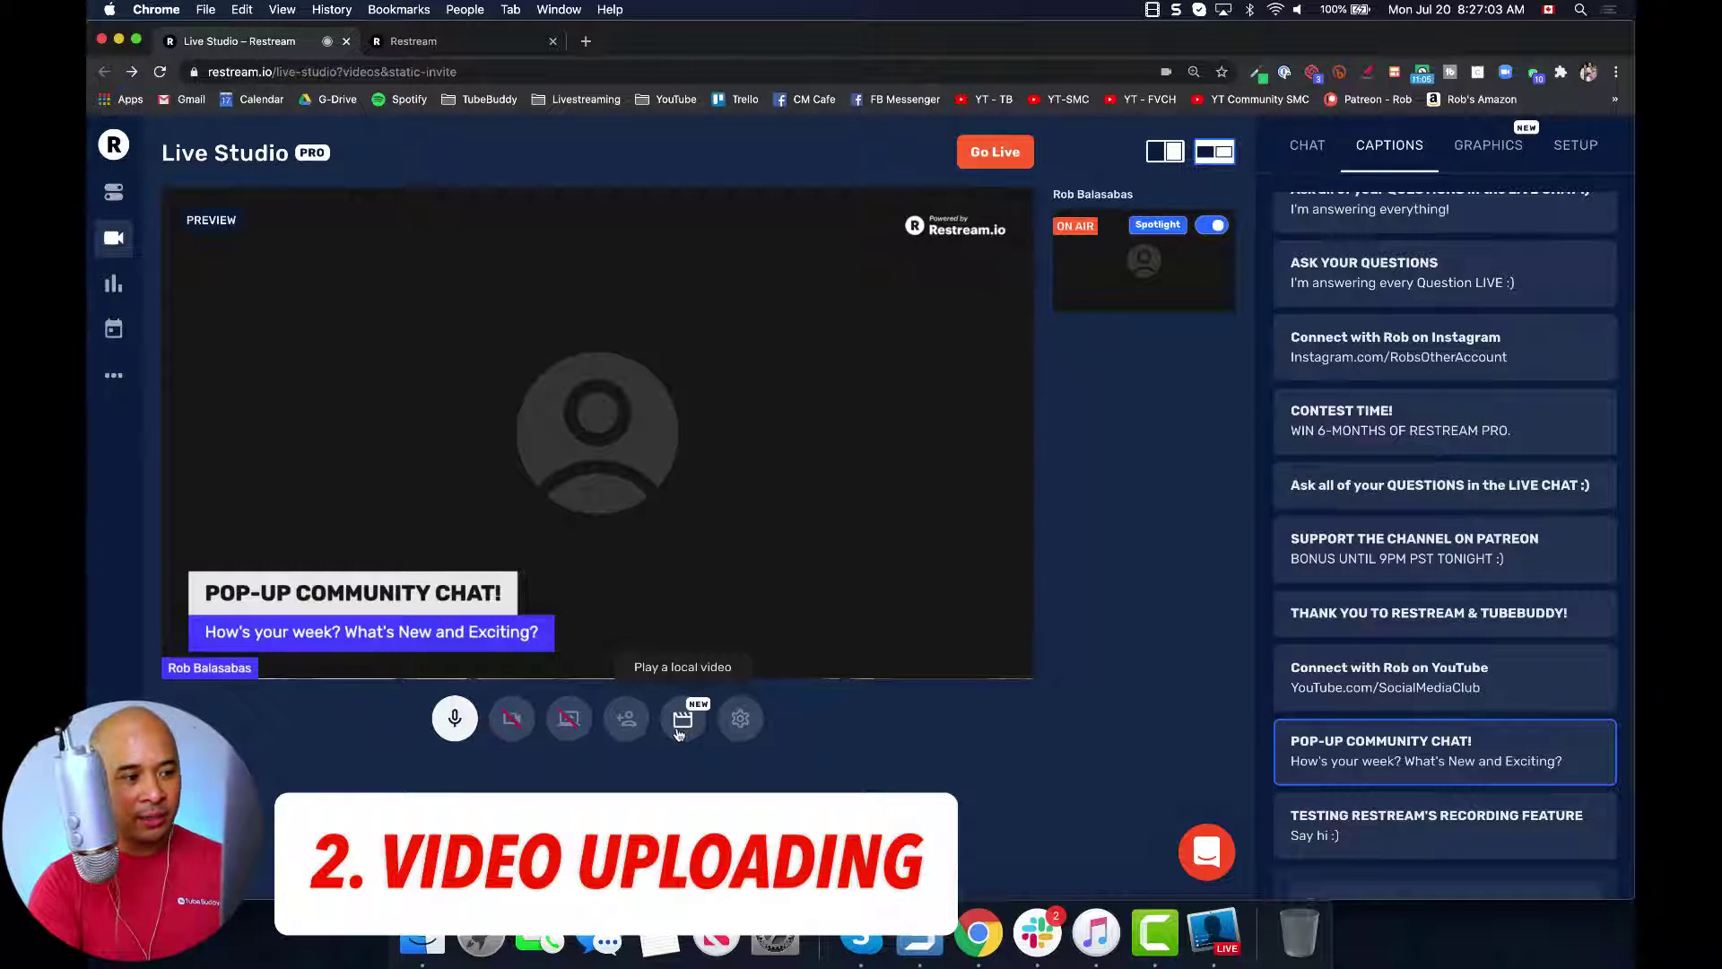
{"action": "left_click", "coordinate": [687, 723]}
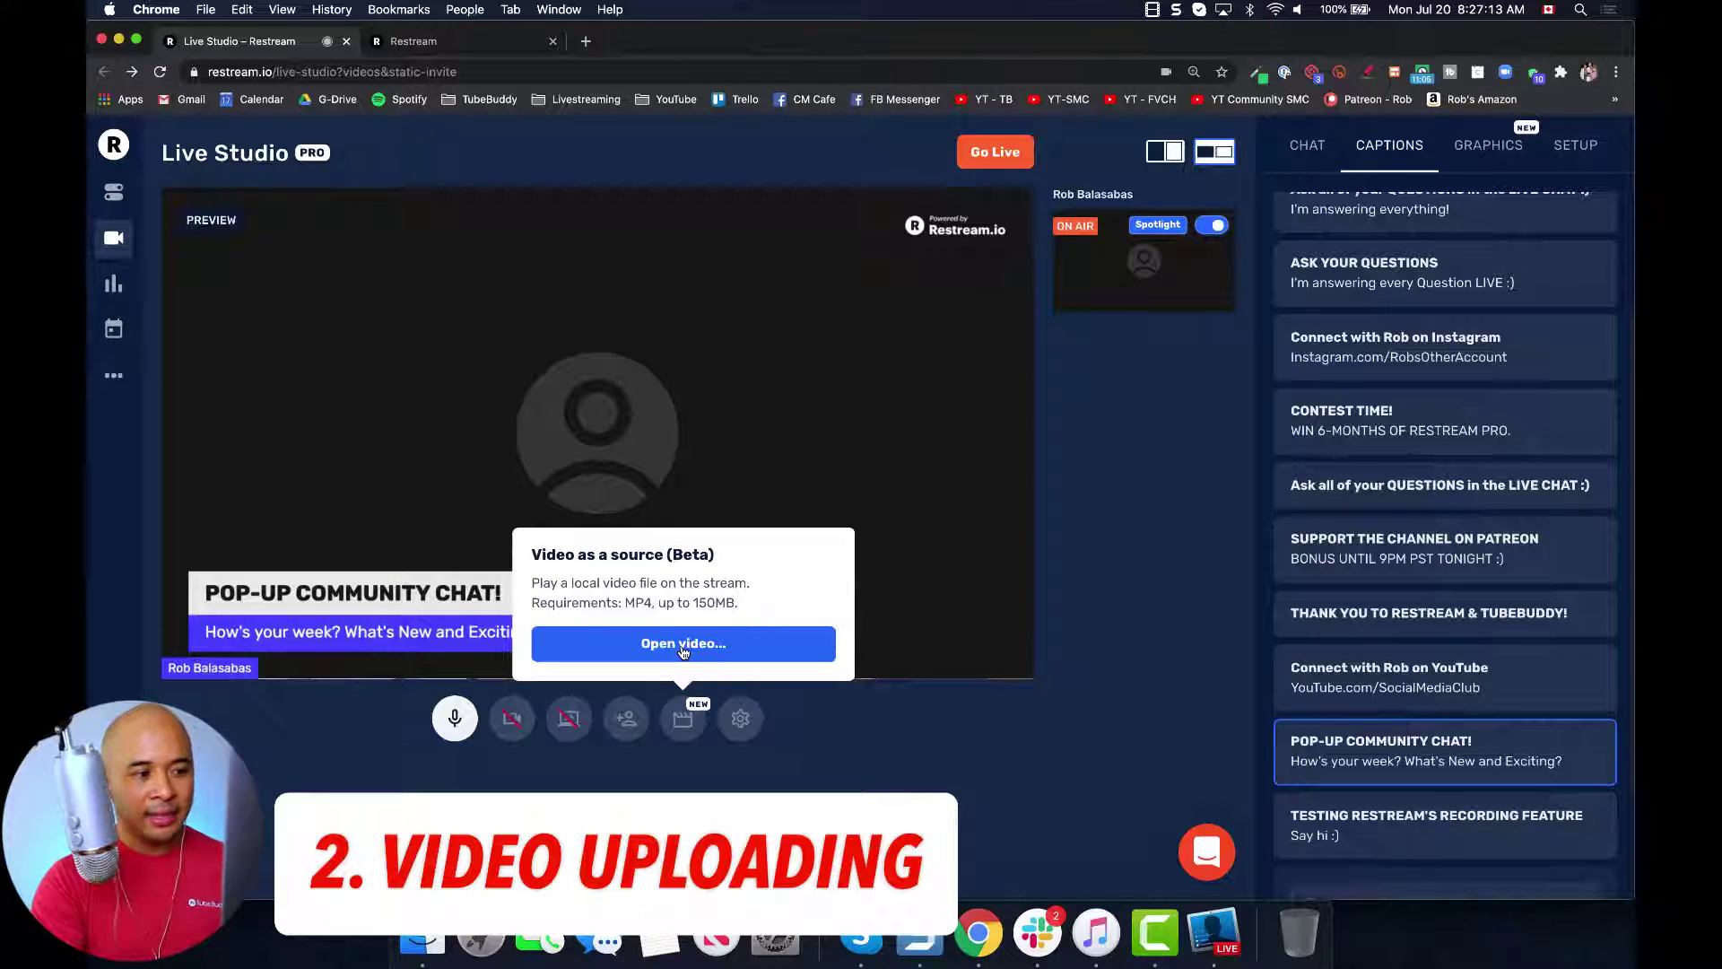
Step: Open 'Restream Tutorial 2020 Connect your External Mic to LiveStream.mp4' from Downloads as a video source
{"action": "left_click", "coordinate": [691, 647]}
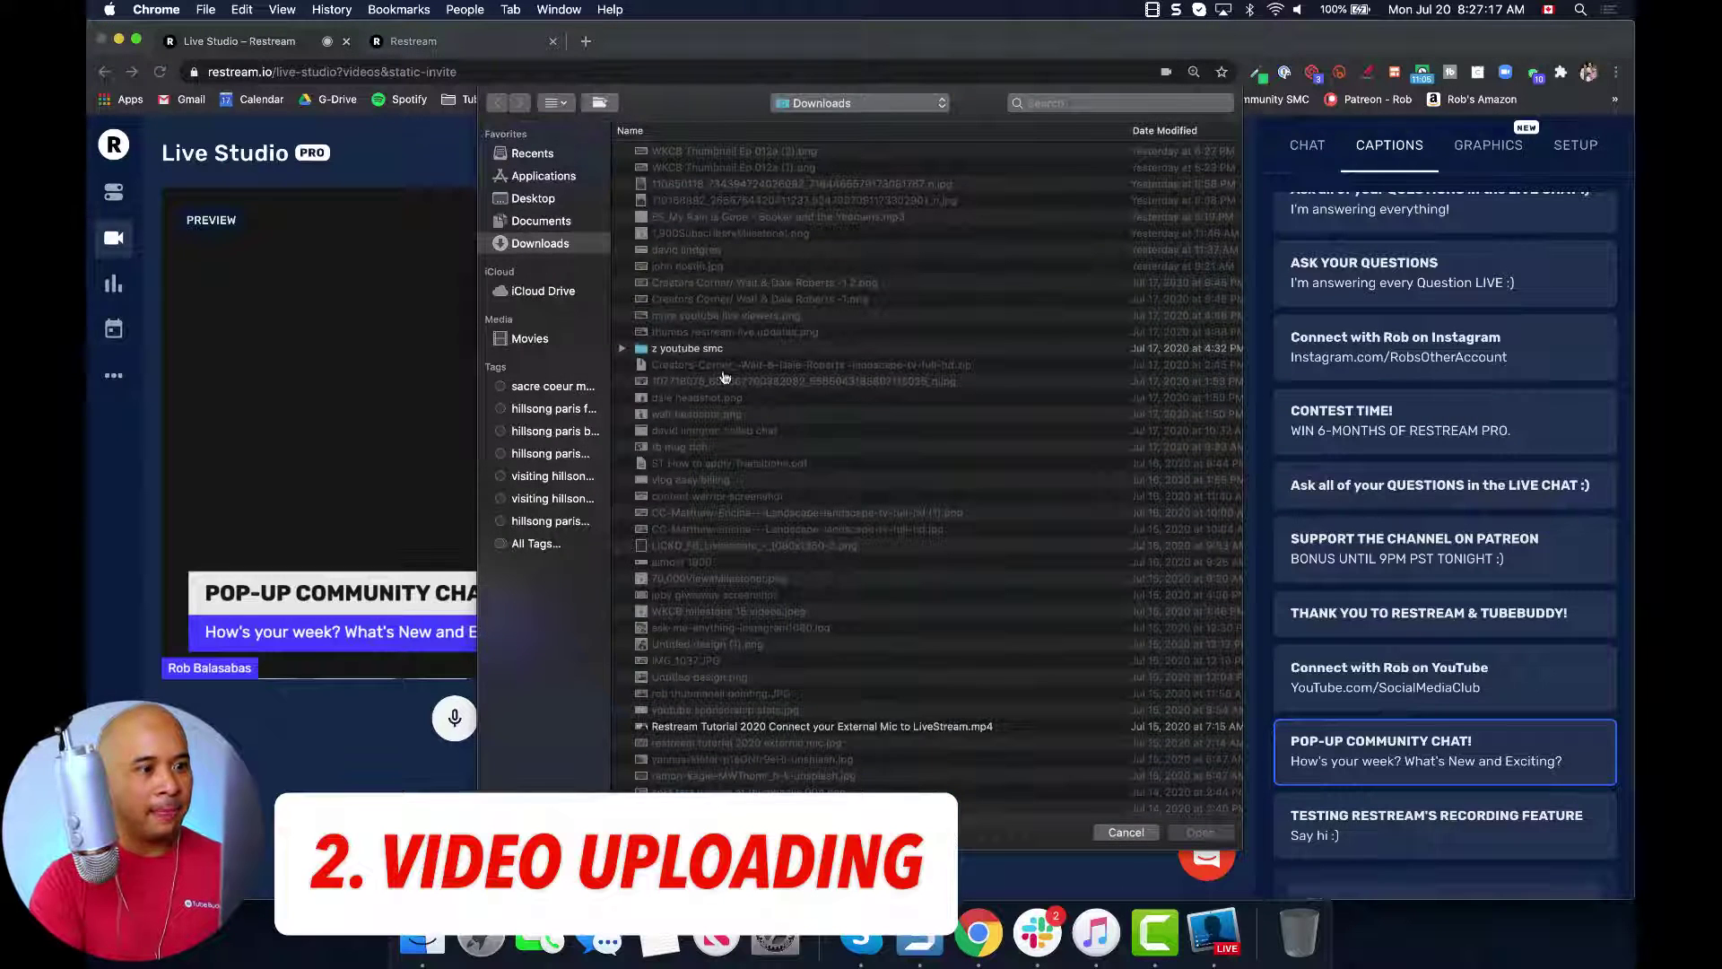
{"action": "scroll", "coordinate": [869, 625], "scroll_direction": "down", "scroll_amount": 10}
{"action": "scroll", "coordinate": [869, 625], "scroll_direction": "up", "scroll_amount": 2}
{"action": "left_click", "coordinate": [818, 306]}
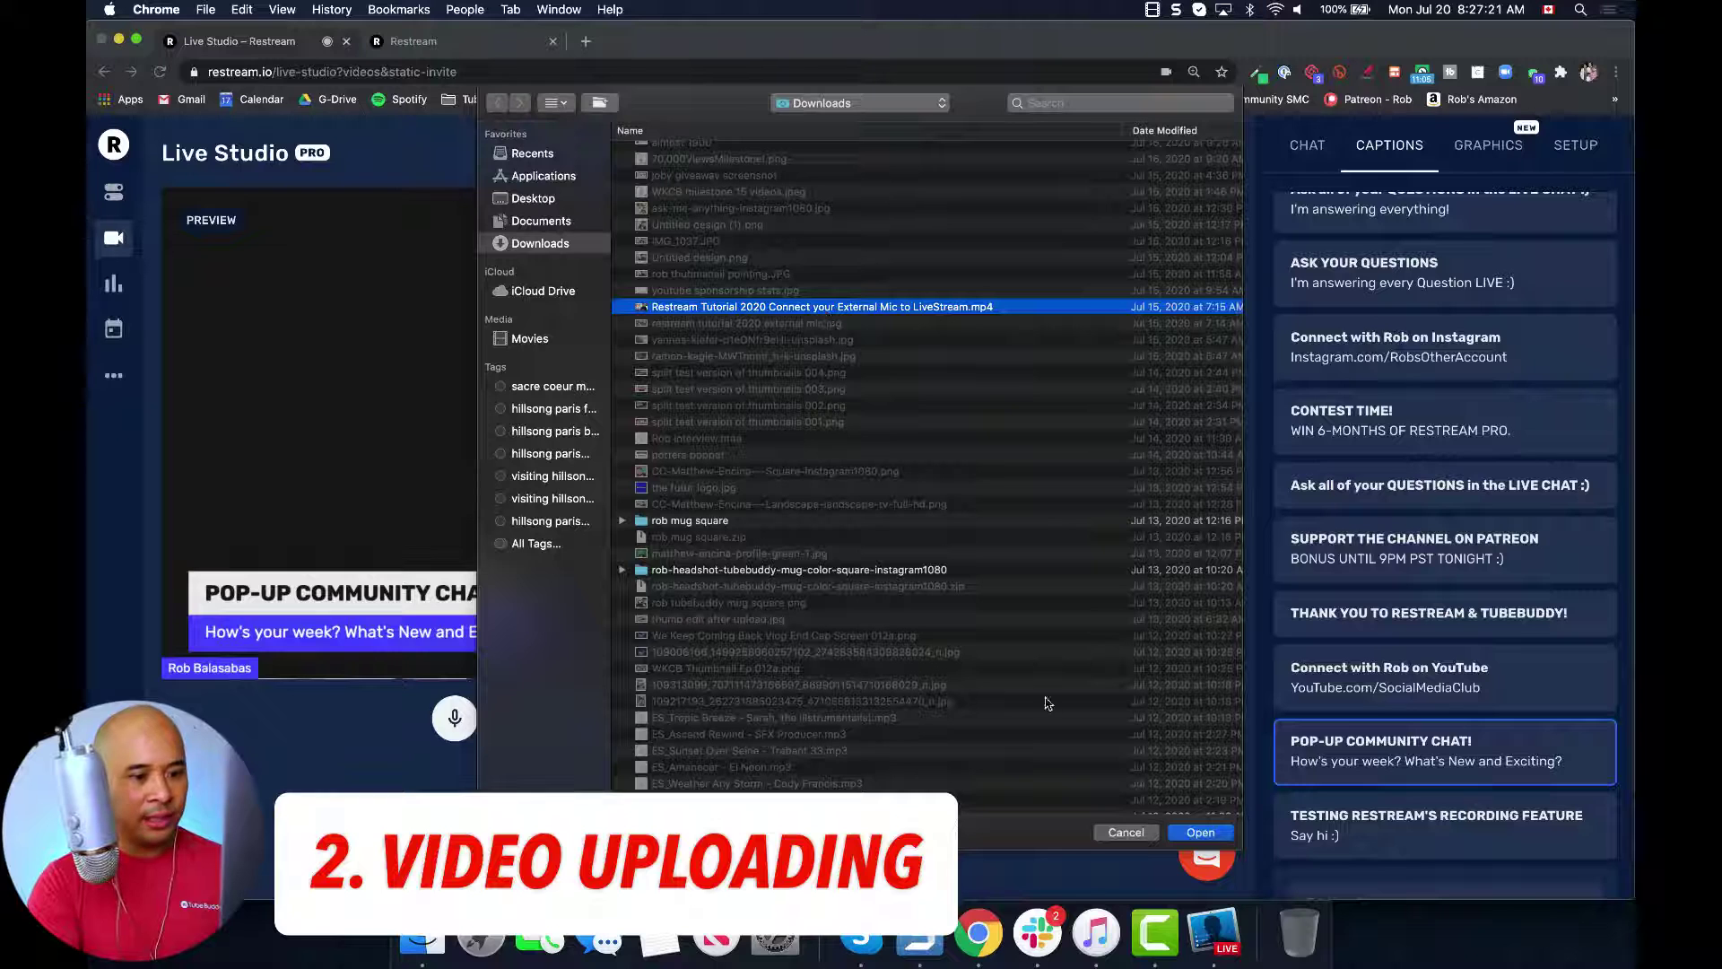
{"action": "left_click", "coordinate": [1221, 841]}
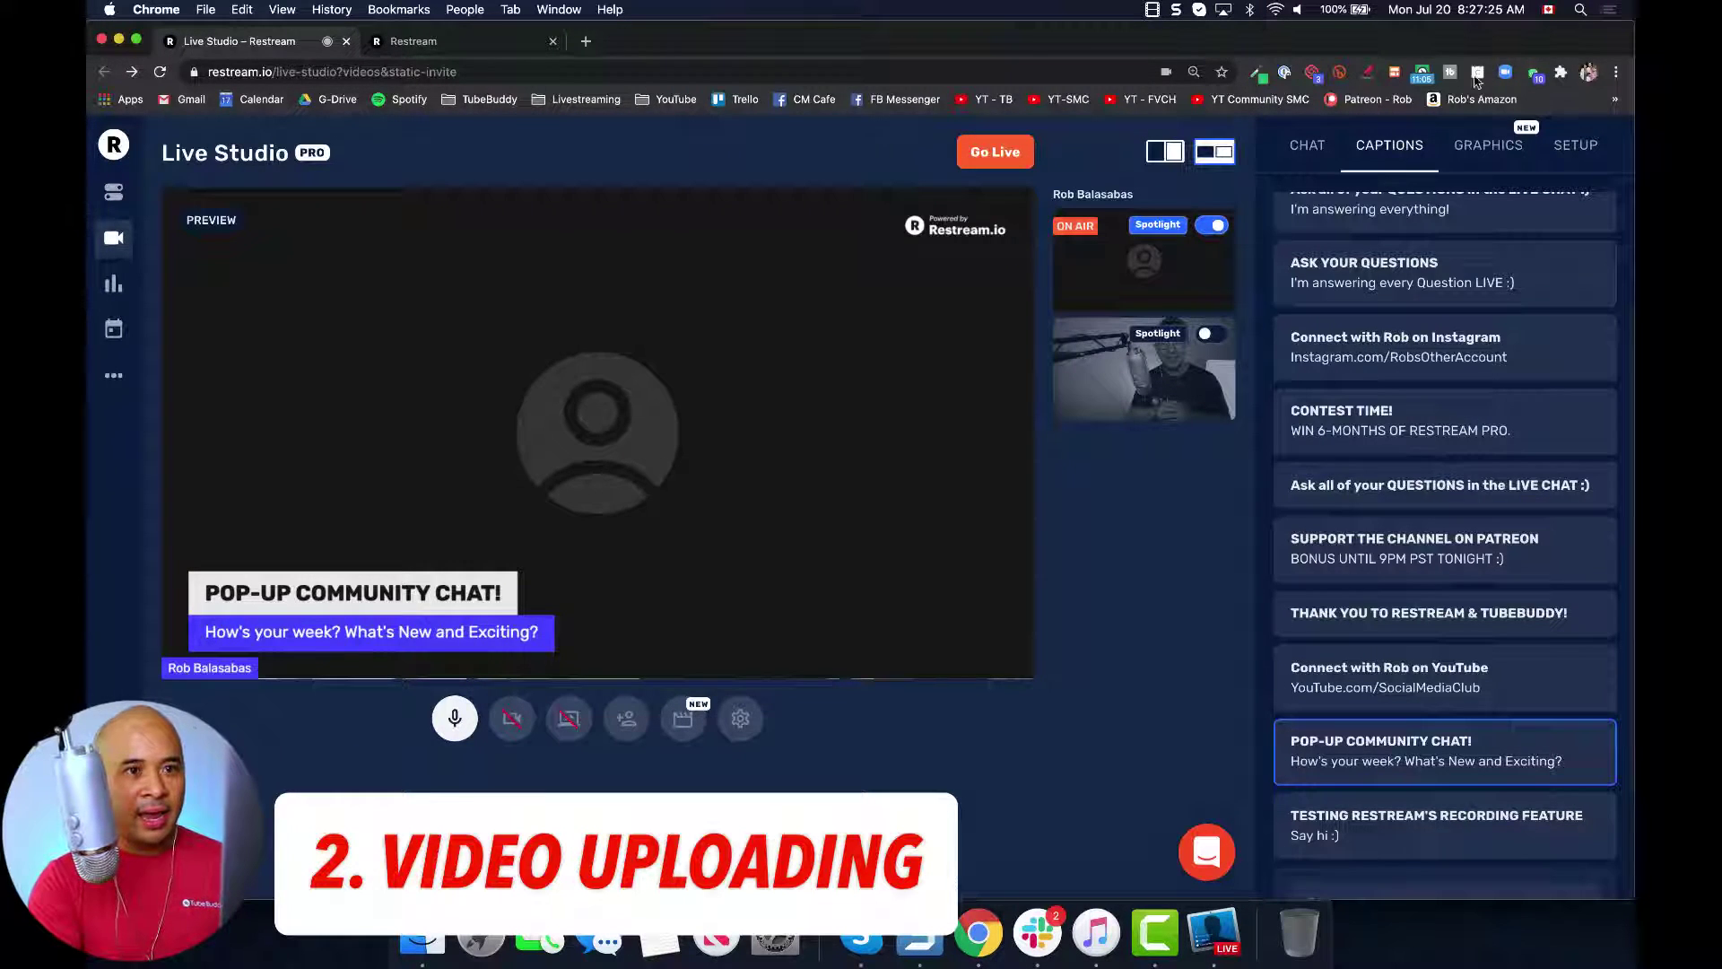
Step: Circle and arrow the new video thumbnail, clear the drawing, then switch on its Spotlight
{"action": "left_click", "coordinate": [1367, 74]}
{"action": "mouse_move", "coordinate": [1236, 307]}
{"action": "left_mouse_down"}
{"action": "mouse_move", "coordinate": [1040, 306]}
{"action": "mouse_move", "coordinate": [1018, 453]}
{"action": "mouse_move", "coordinate": [1243, 457]}
{"action": "mouse_move", "coordinate": [1252, 300]}
{"action": "left_mouse_up"}
{"action": "left_click_drag", "start_coordinate": [886, 264], "coordinate": [1007, 326]}
{"action": "mouse_move", "coordinate": [947, 318]}
{"action": "left_mouse_down"}
{"action": "mouse_move", "coordinate": [1011, 330]}
{"action": "mouse_move", "coordinate": [990, 273]}
{"action": "left_mouse_up"}
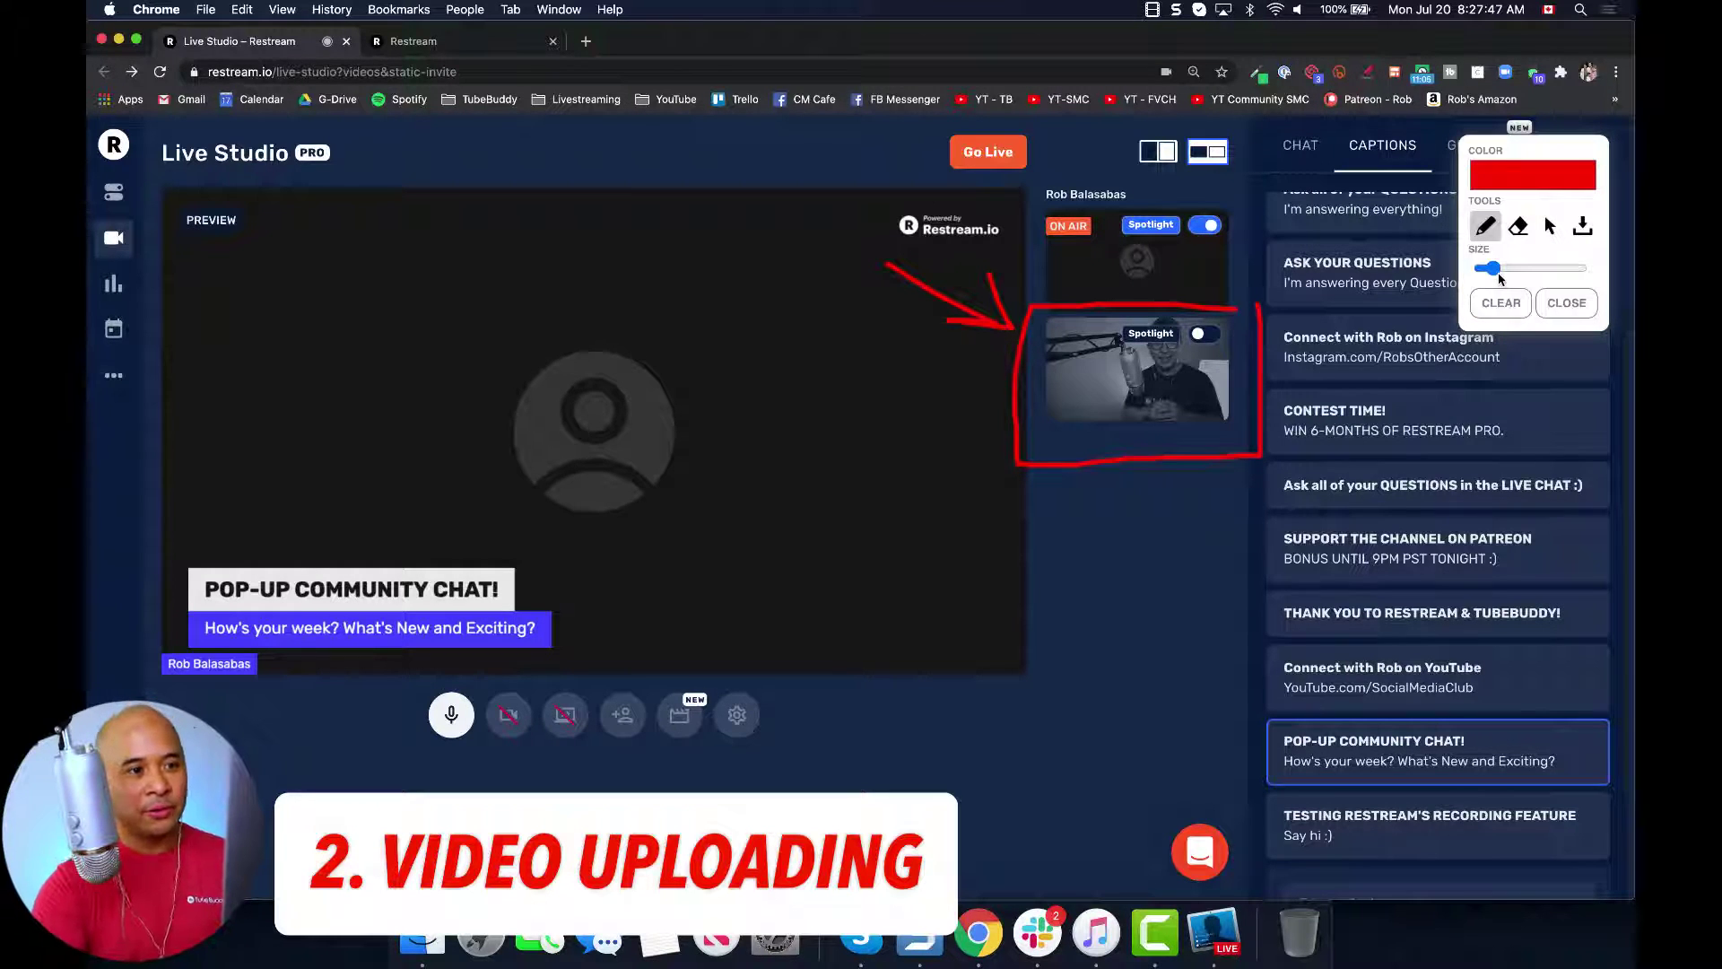
{"action": "key", "text": "Escape"}
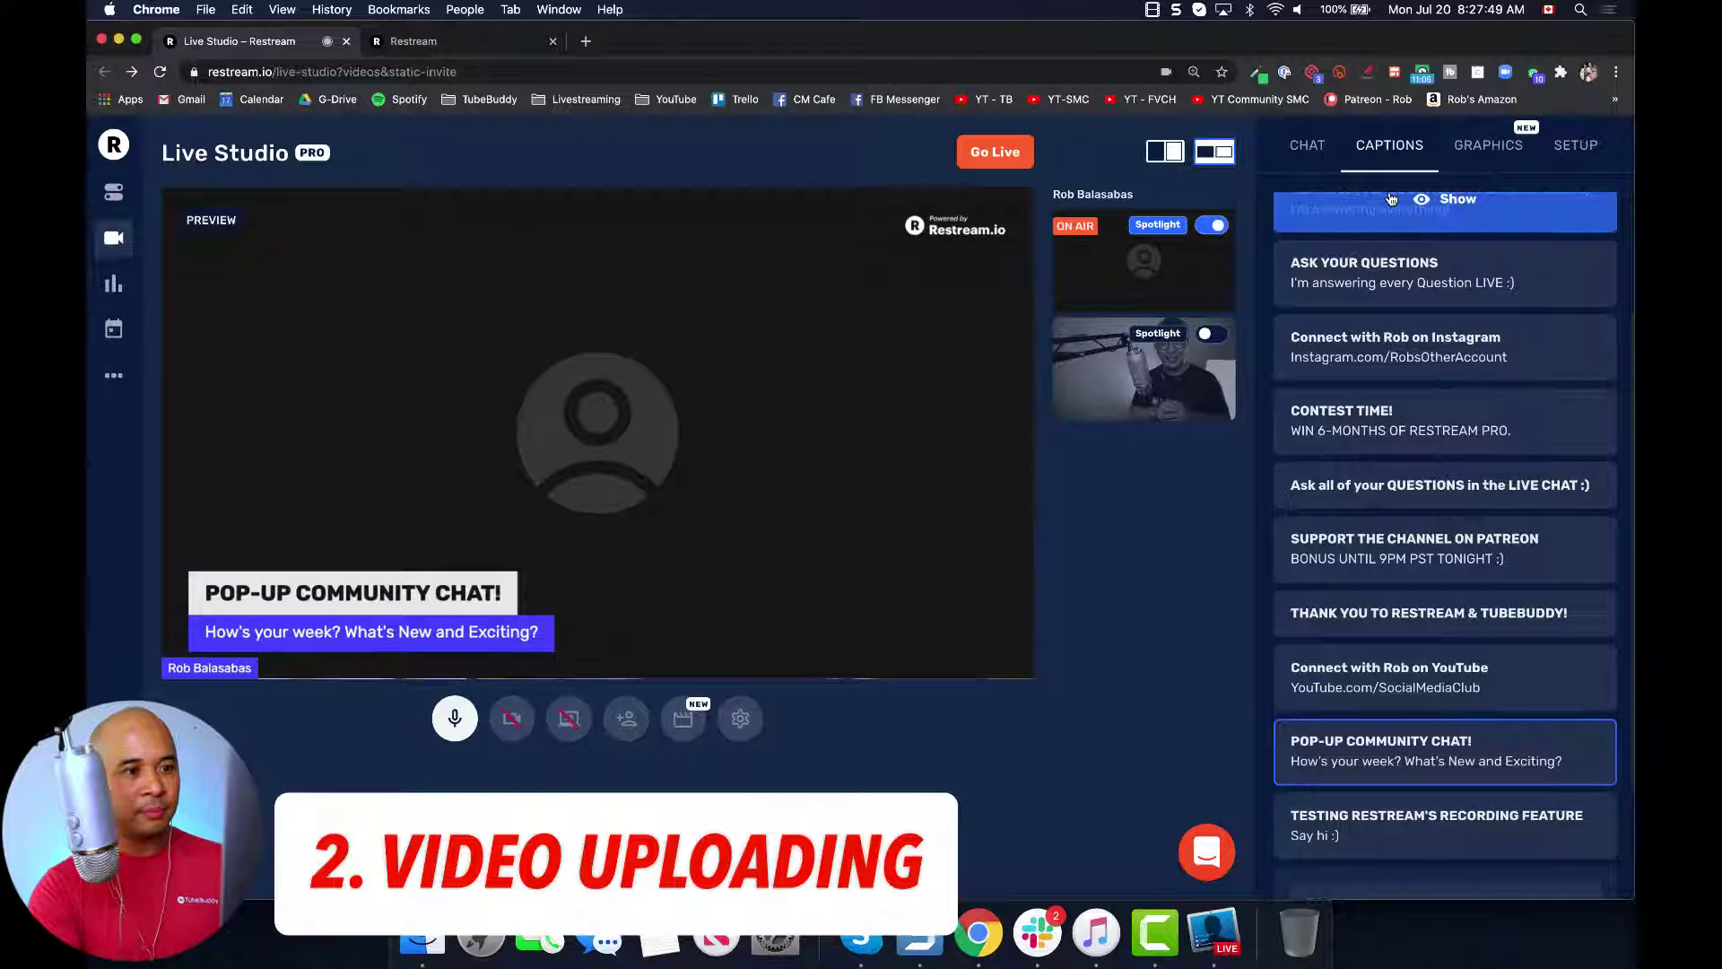
{"action": "left_click", "coordinate": [1163, 339]}
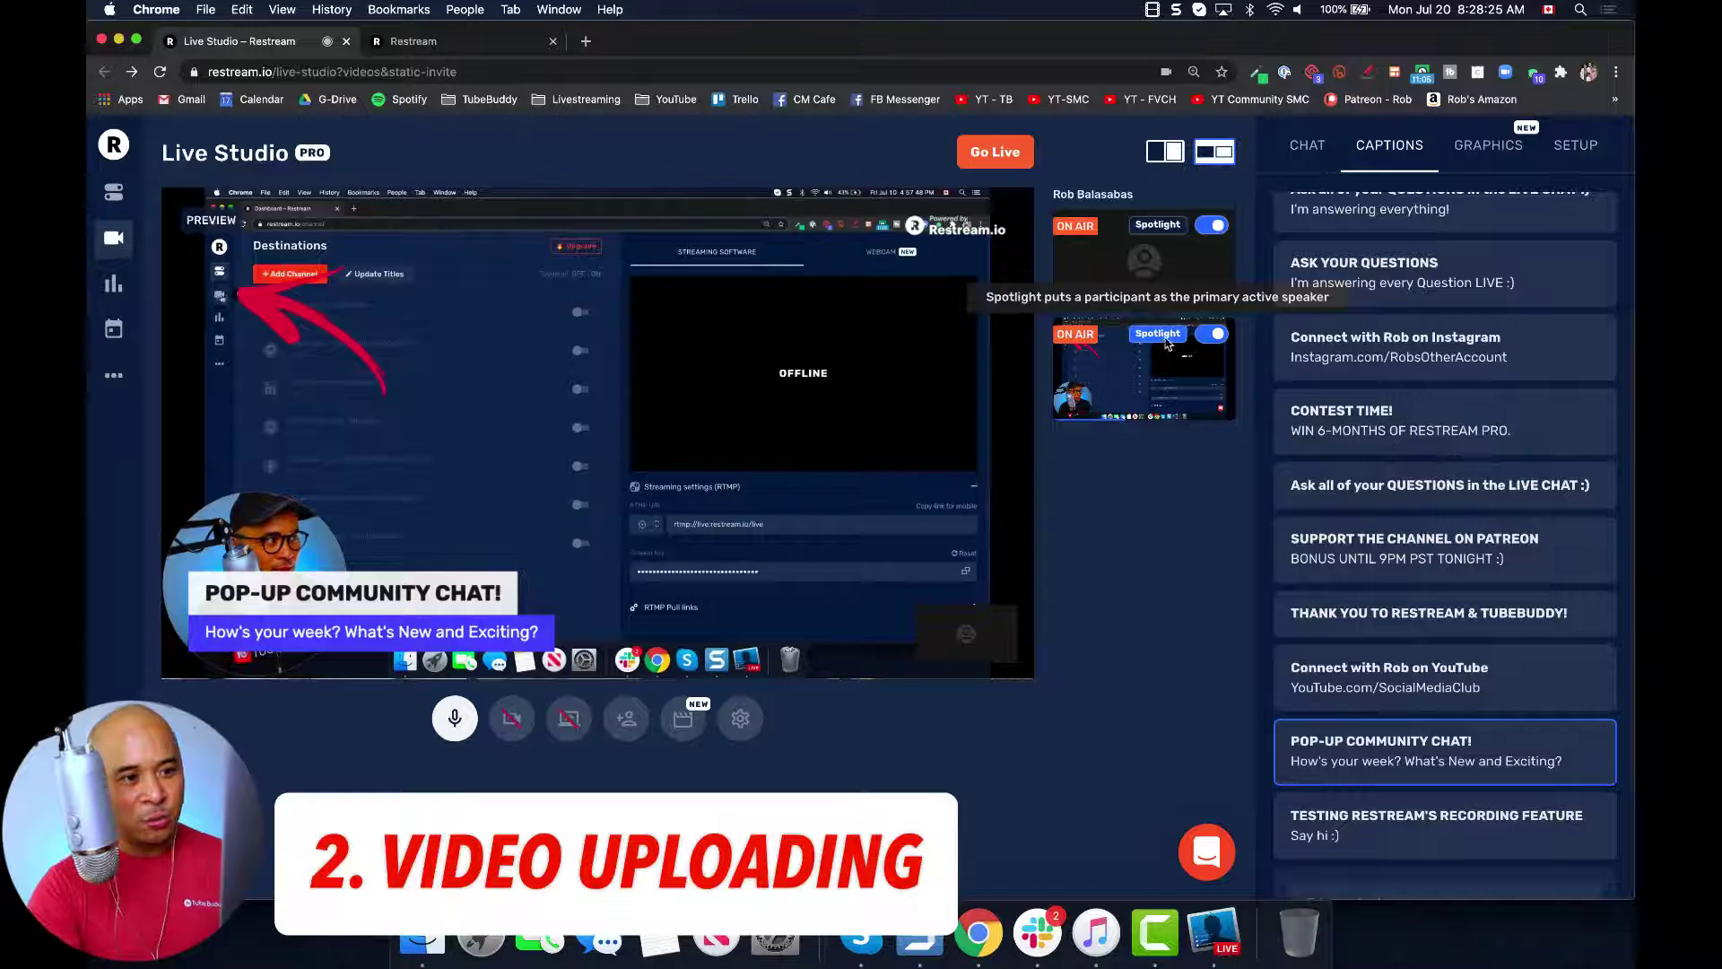
Step: Turn off Spotlight on the uploaded MP4 and the camera feed, leaving the café background
{"action": "left_click", "coordinate": [1165, 339]}
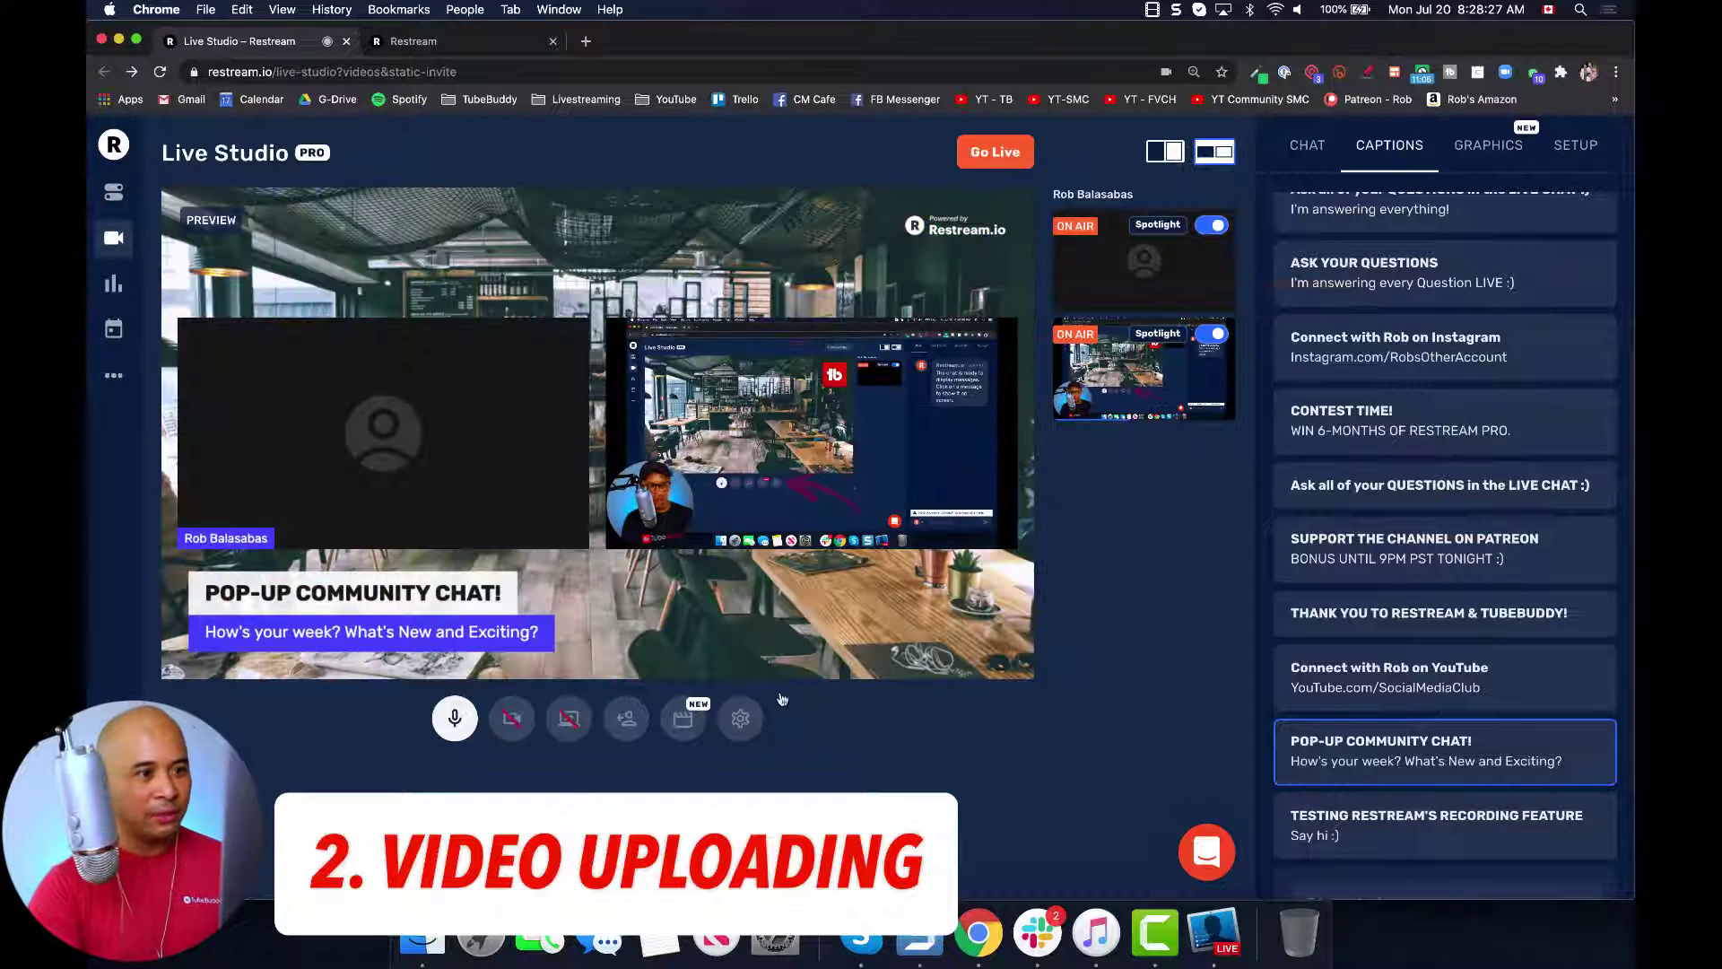
{"action": "left_click", "coordinate": [1213, 333]}
{"action": "left_click", "coordinate": [1213, 225]}
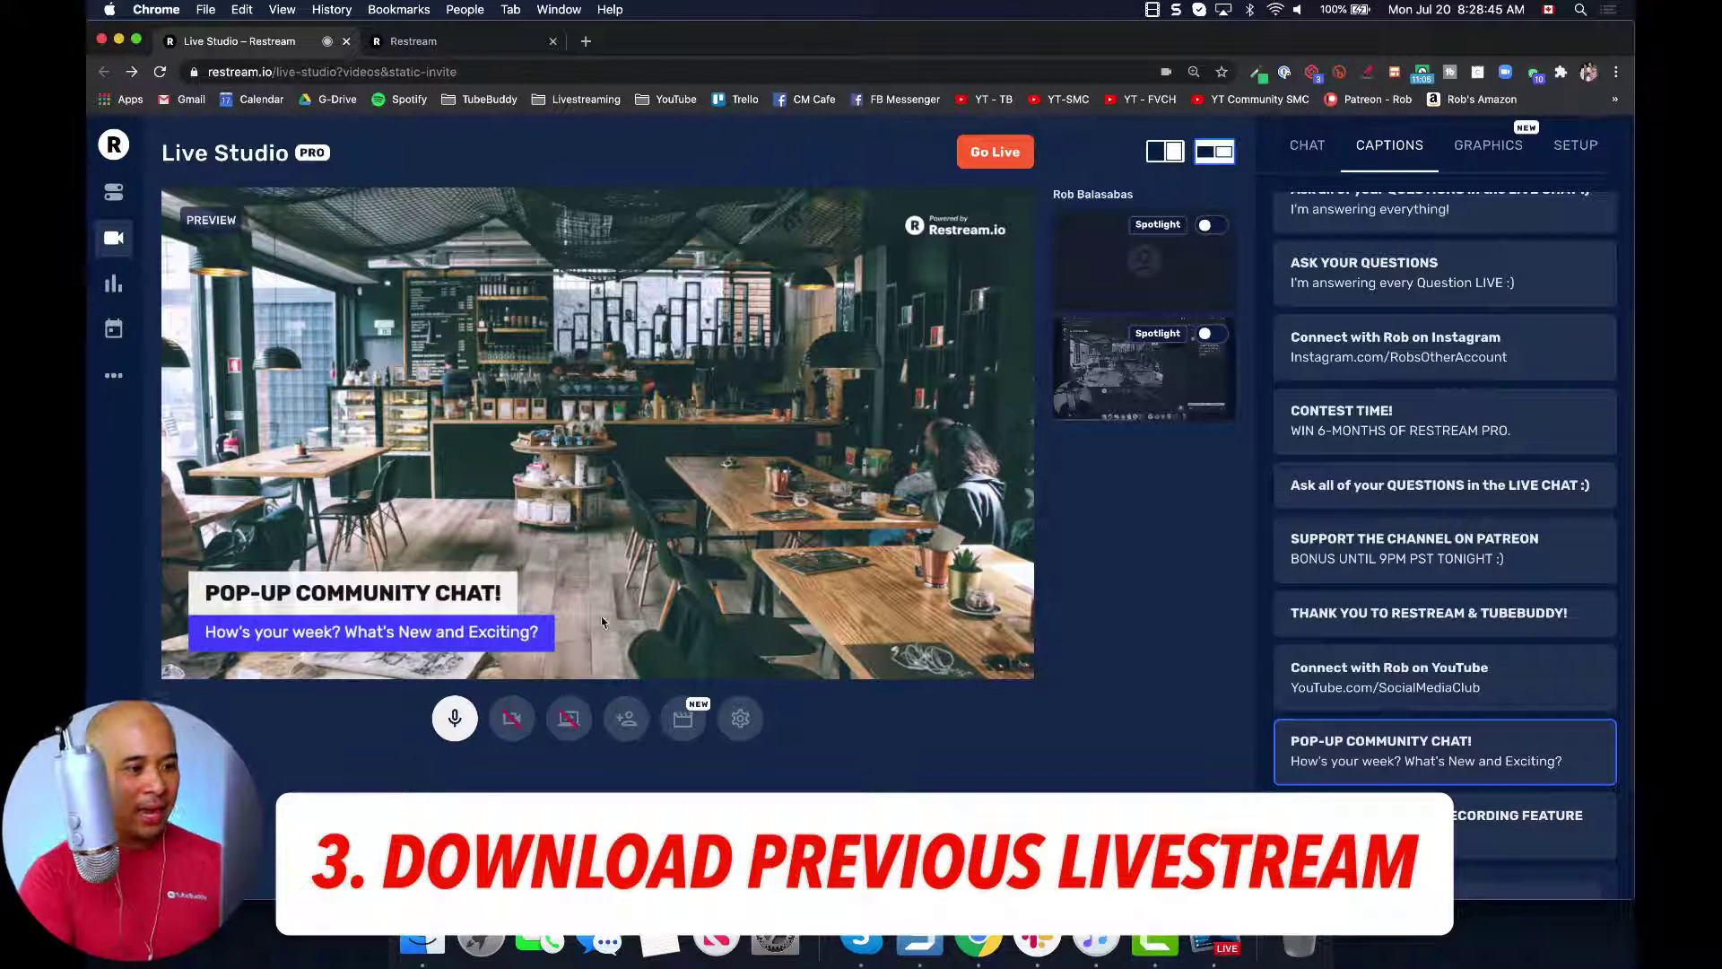
Step: Go to the Recordings page and underline its heading, Date column and the Jul 20, 2020 entry
{"action": "left_click", "coordinate": [478, 47]}
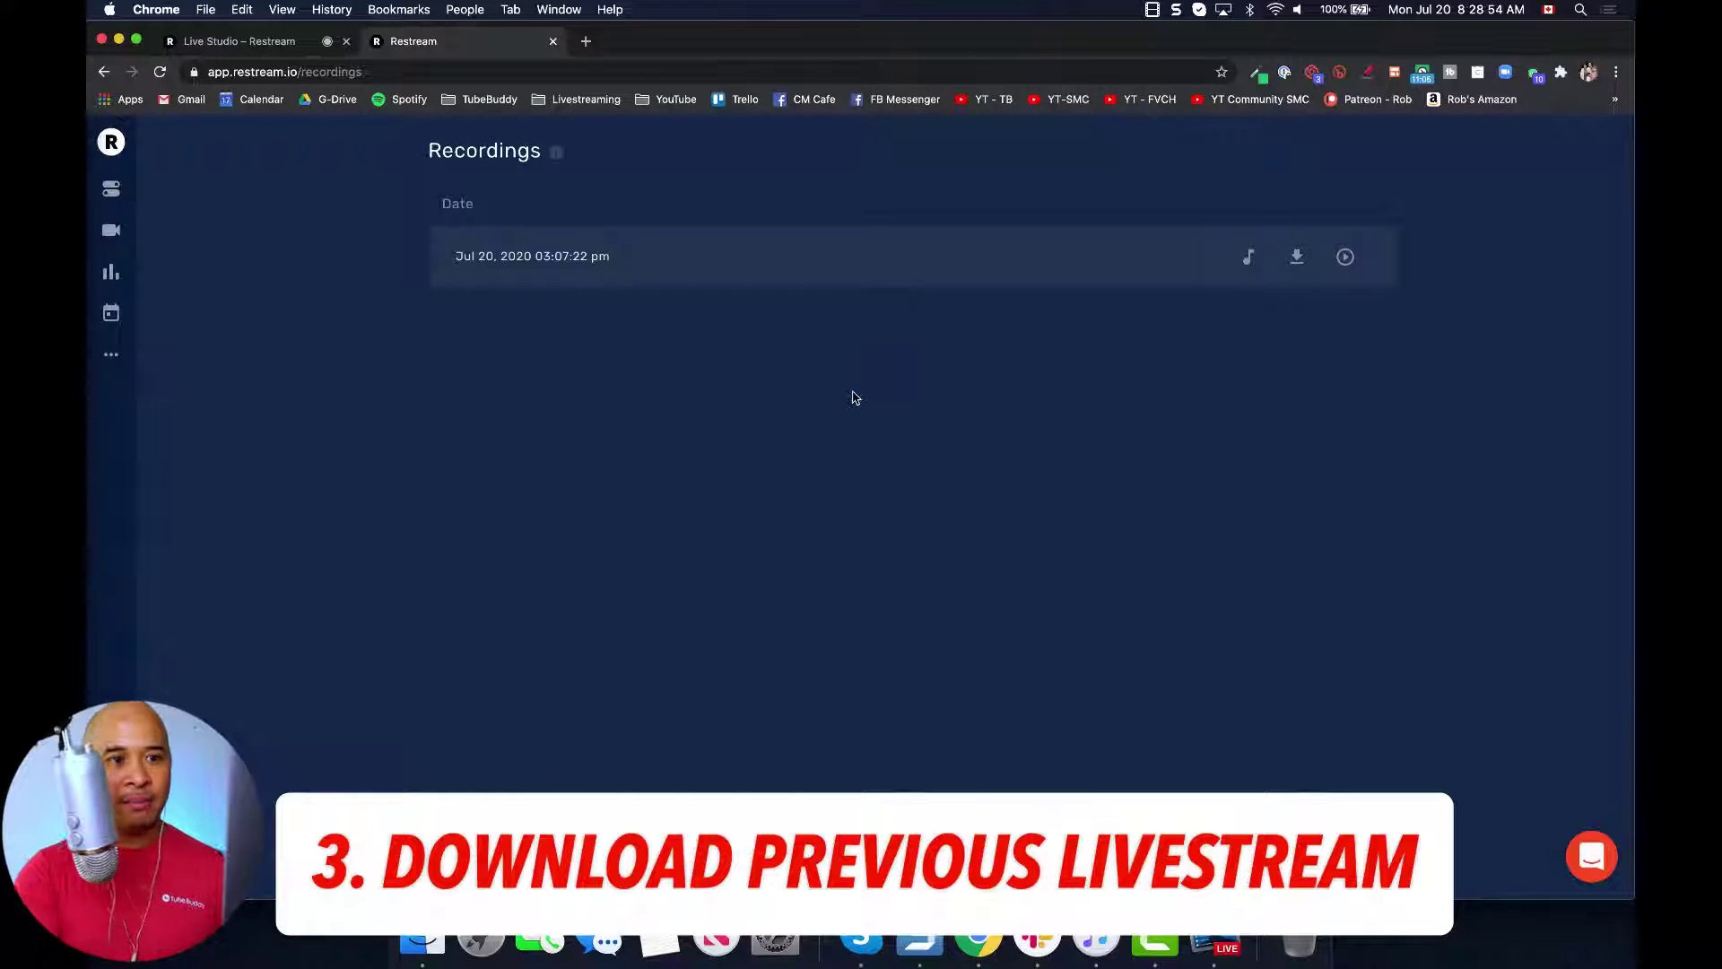
{"action": "left_click", "coordinate": [1366, 75]}
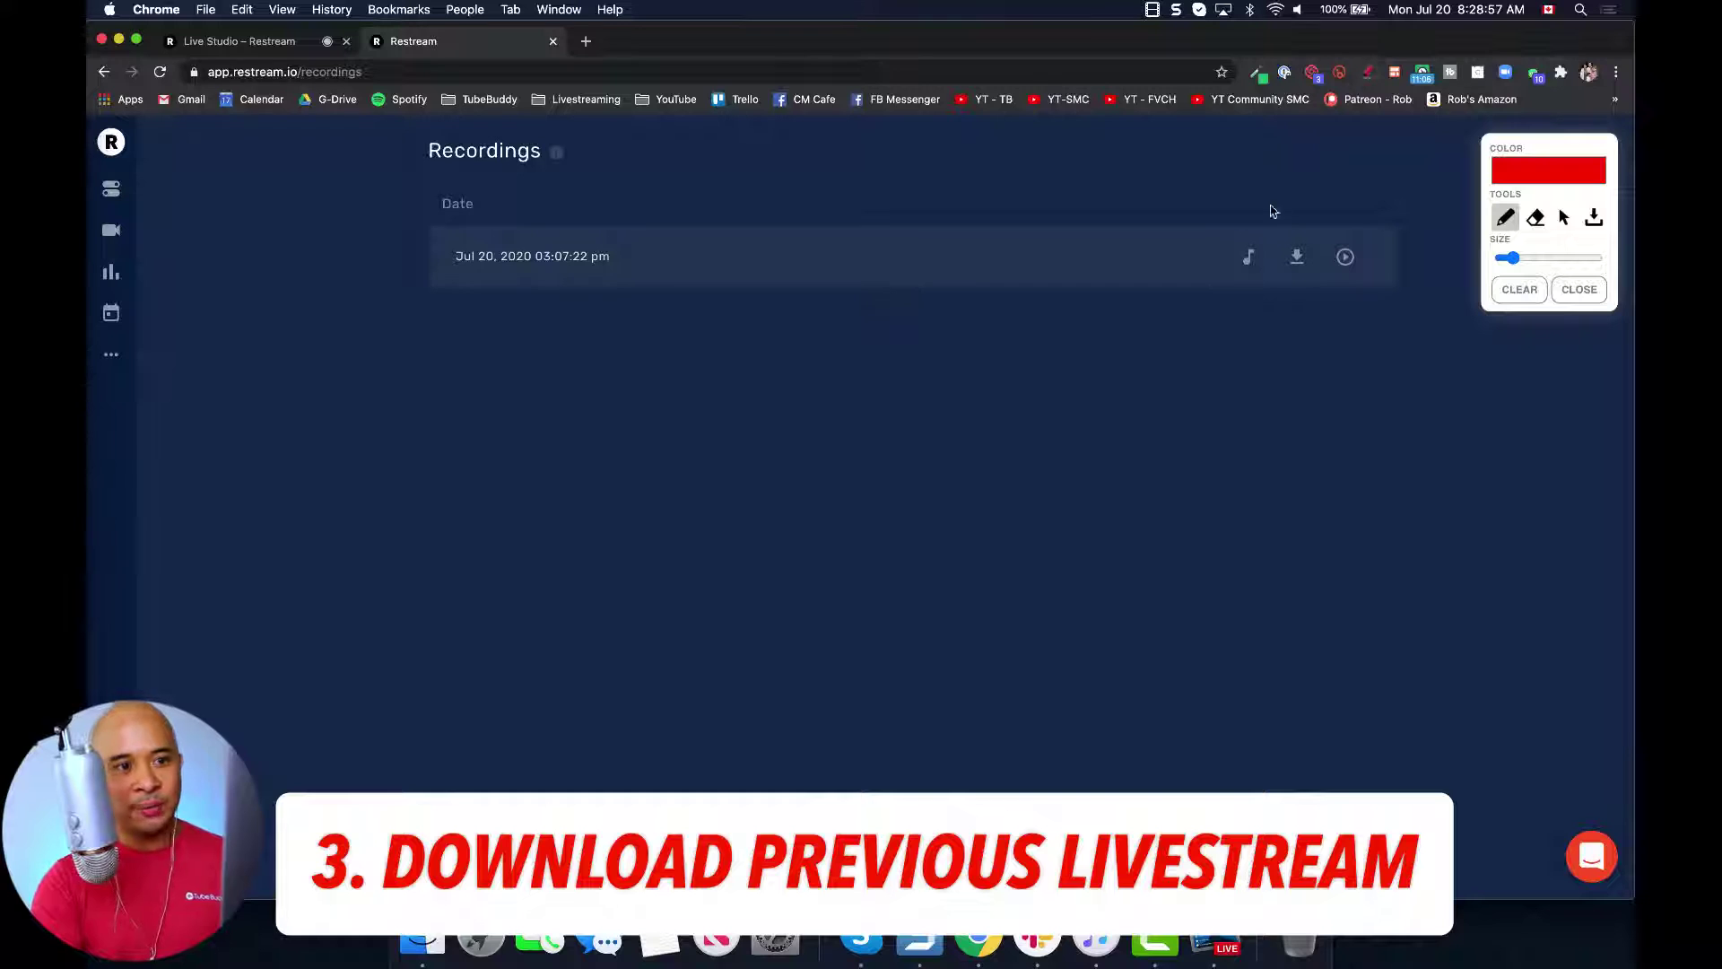
{"action": "left_click_drag", "start_coordinate": [405, 177], "coordinate": [613, 182]}
{"action": "left_click_drag", "start_coordinate": [424, 213], "coordinate": [527, 212]}
{"action": "left_click_drag", "start_coordinate": [452, 273], "coordinate": [617, 267]}
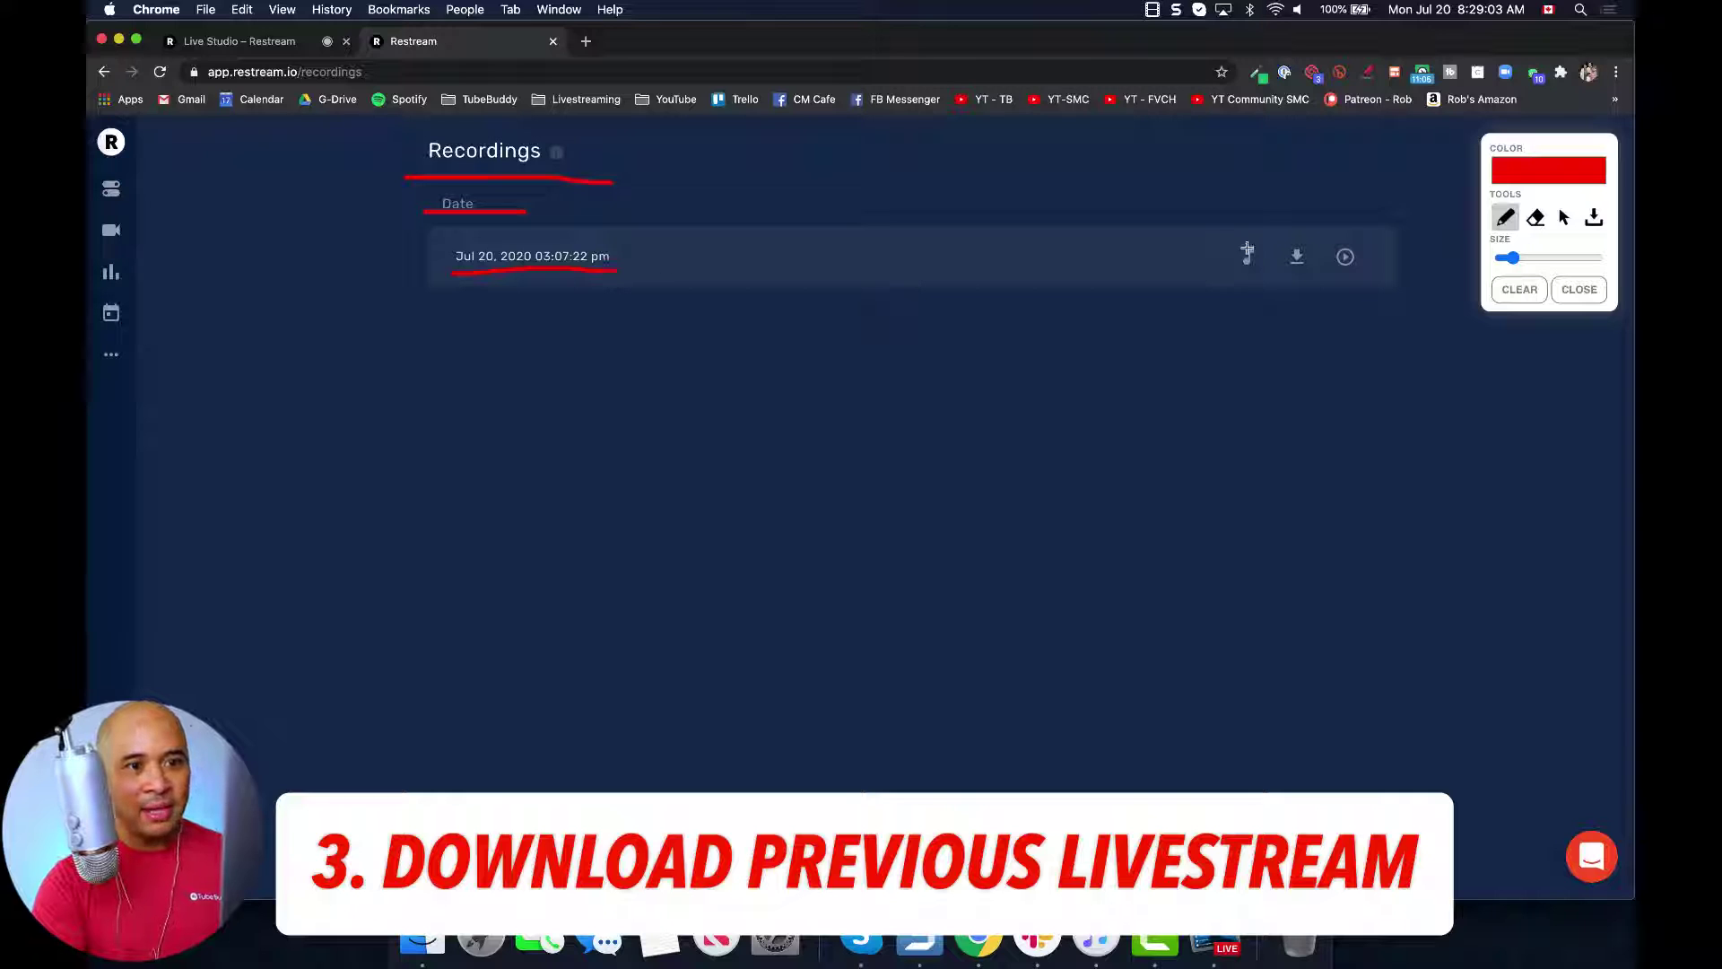
Step: Circle and point arrows at the recording's audio-only and video download options
{"action": "mouse_move", "coordinate": [1262, 237]}
{"action": "left_mouse_down"}
{"action": "mouse_move", "coordinate": [1236, 245]}
{"action": "mouse_move", "coordinate": [1231, 278]}
{"action": "mouse_move", "coordinate": [1262, 270]}
{"action": "mouse_move", "coordinate": [1261, 238]}
{"action": "left_mouse_up"}
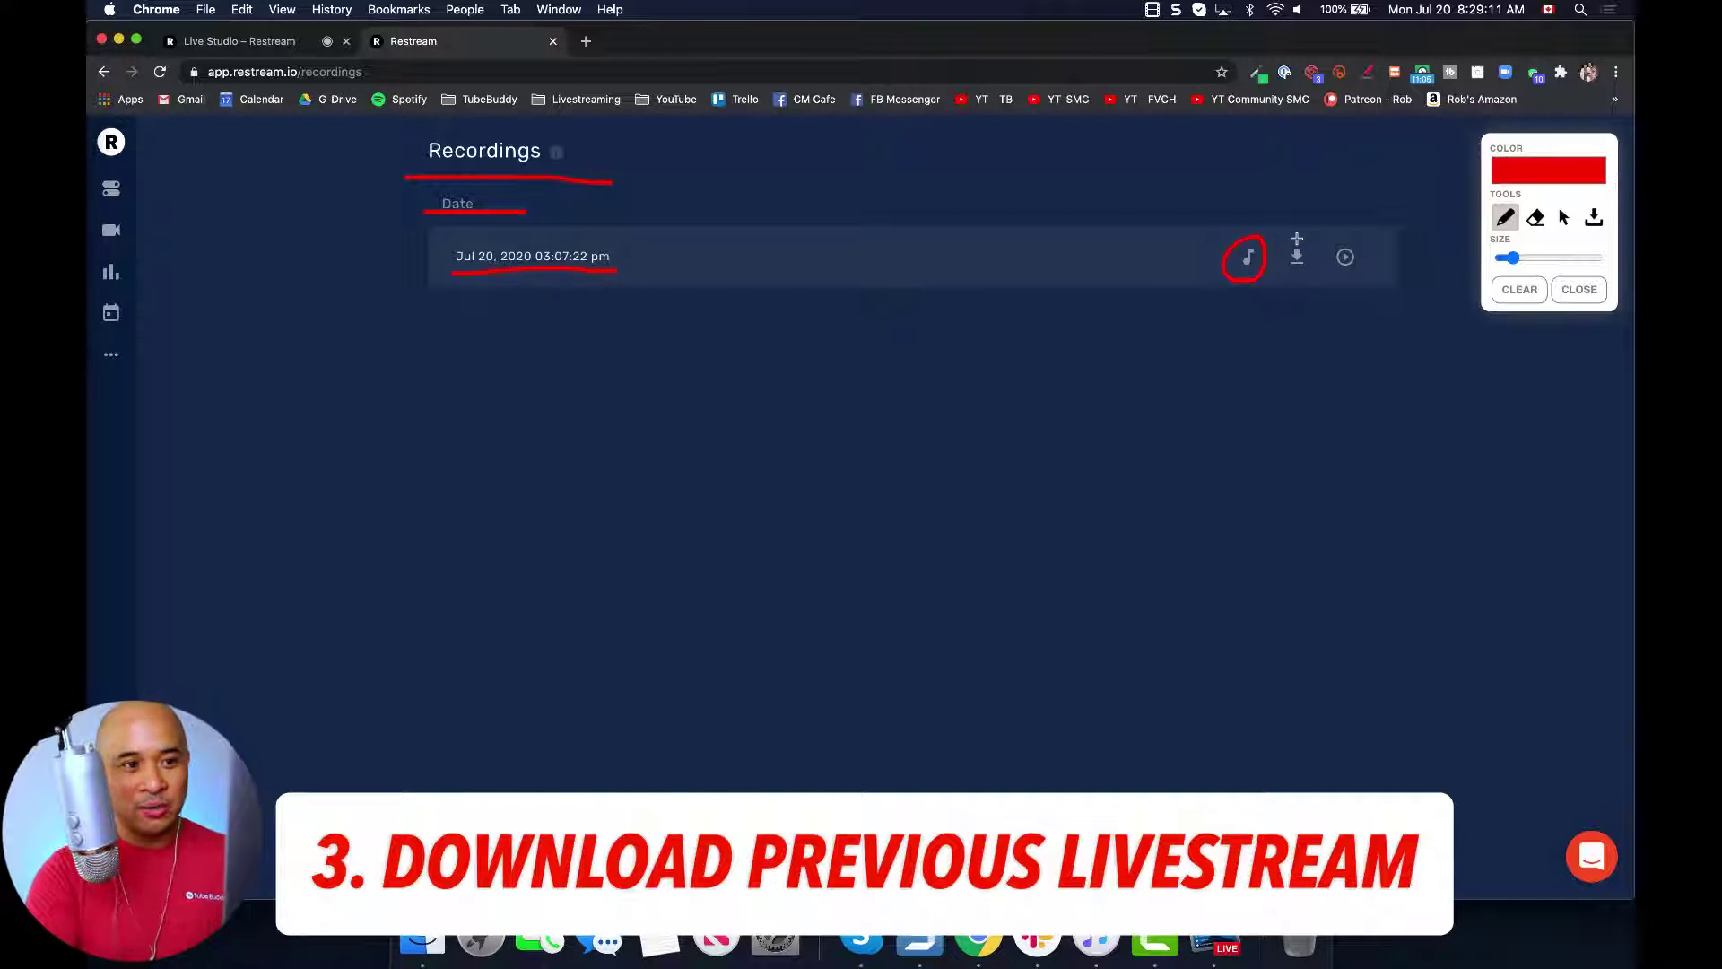
{"action": "mouse_move", "coordinate": [1245, 150]}
{"action": "left_mouse_down"}
{"action": "mouse_move", "coordinate": [1246, 219]}
{"action": "mouse_move", "coordinate": [1264, 194]}
{"action": "mouse_move", "coordinate": [1280, 260]}
{"action": "mouse_move", "coordinate": [1324, 270]}
{"action": "mouse_move", "coordinate": [1313, 240]}
{"action": "left_mouse_up"}
{"action": "mouse_move", "coordinate": [1310, 160]}
{"action": "left_mouse_down"}
{"action": "mouse_move", "coordinate": [1313, 223]}
{"action": "mouse_move", "coordinate": [1340, 191]}
{"action": "left_mouse_up"}
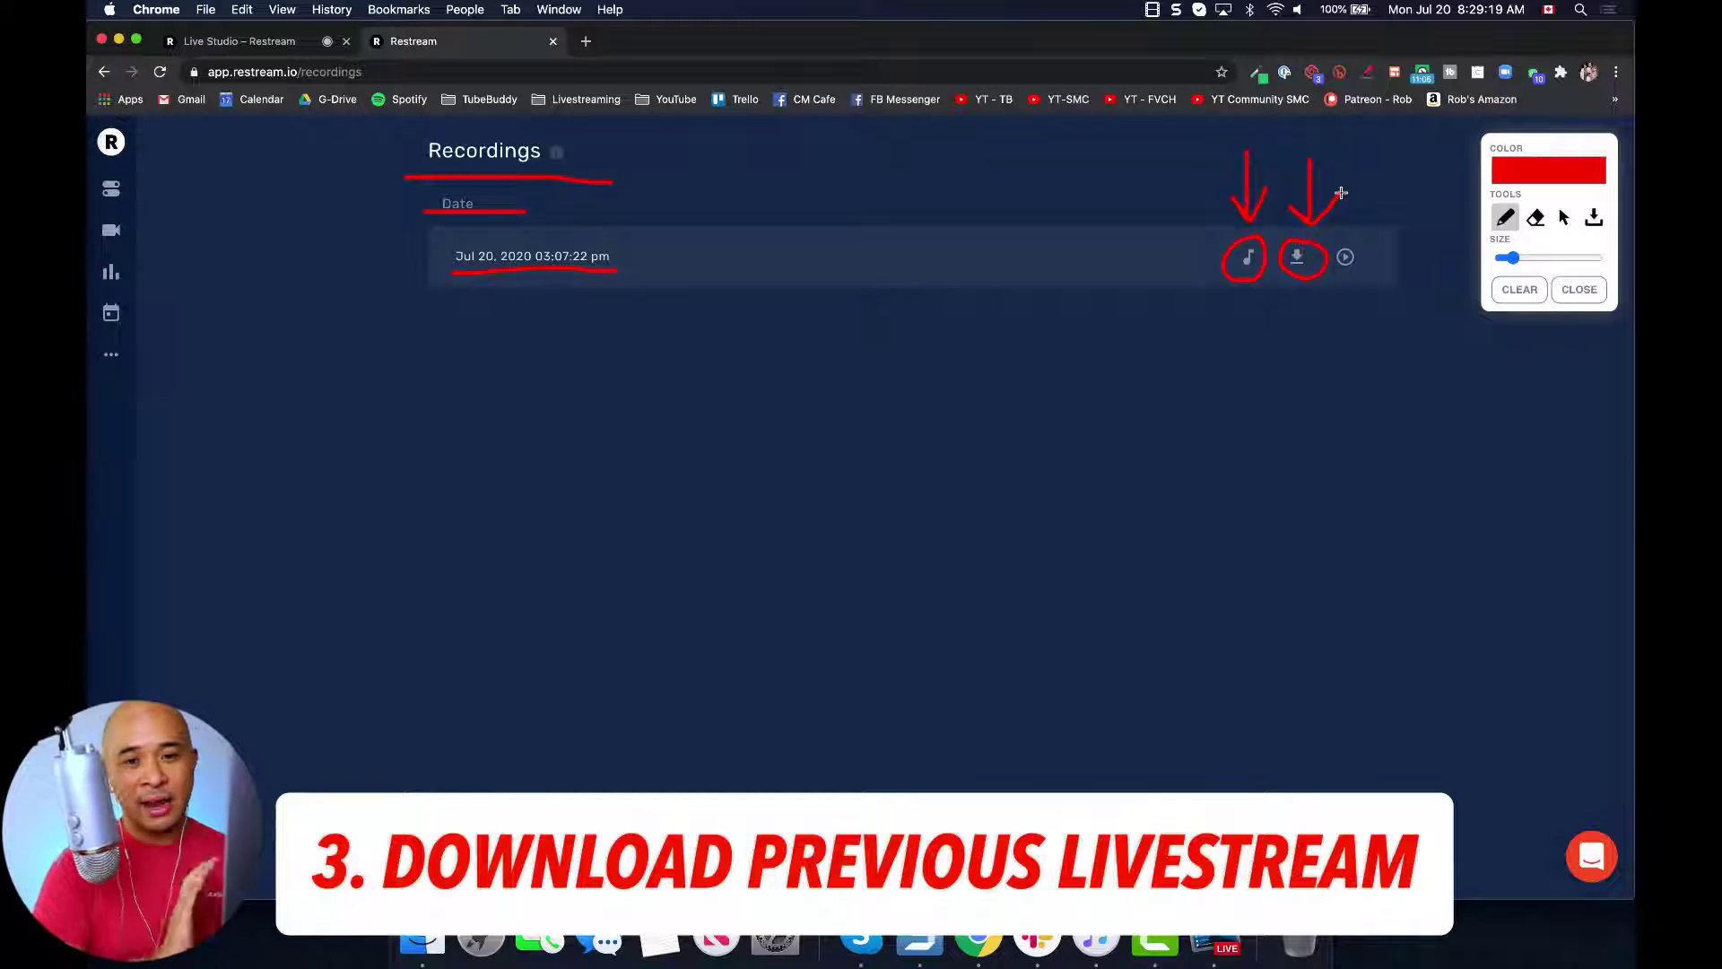